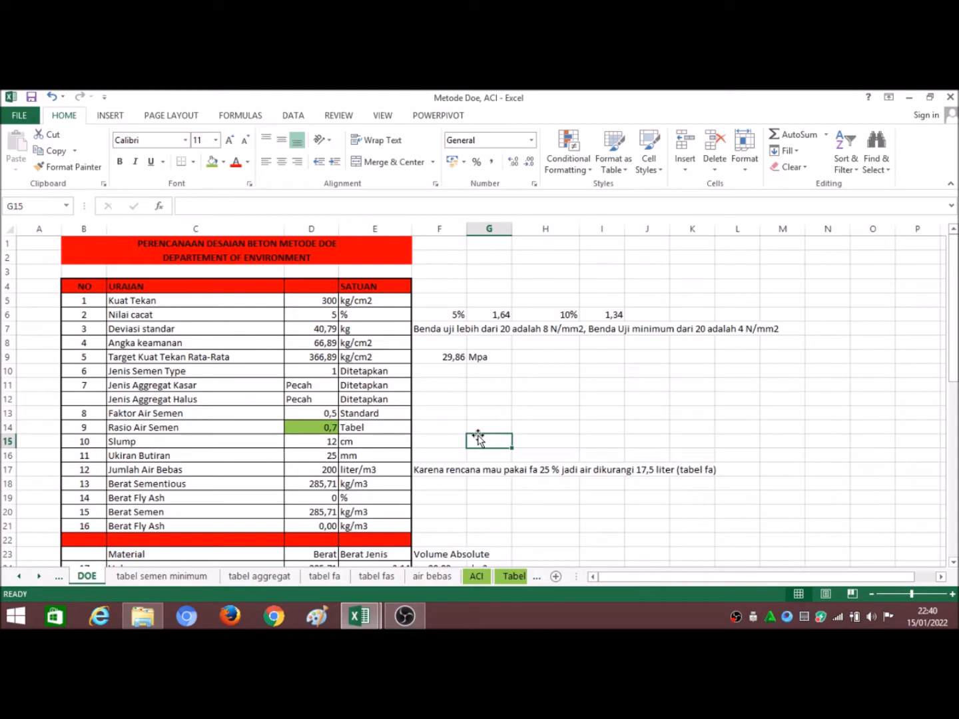
Step: Correct the misspelled word in the main title in B1 so it reads PERENCANAAN DESAIN BETON METODE DOE
click(260, 258)
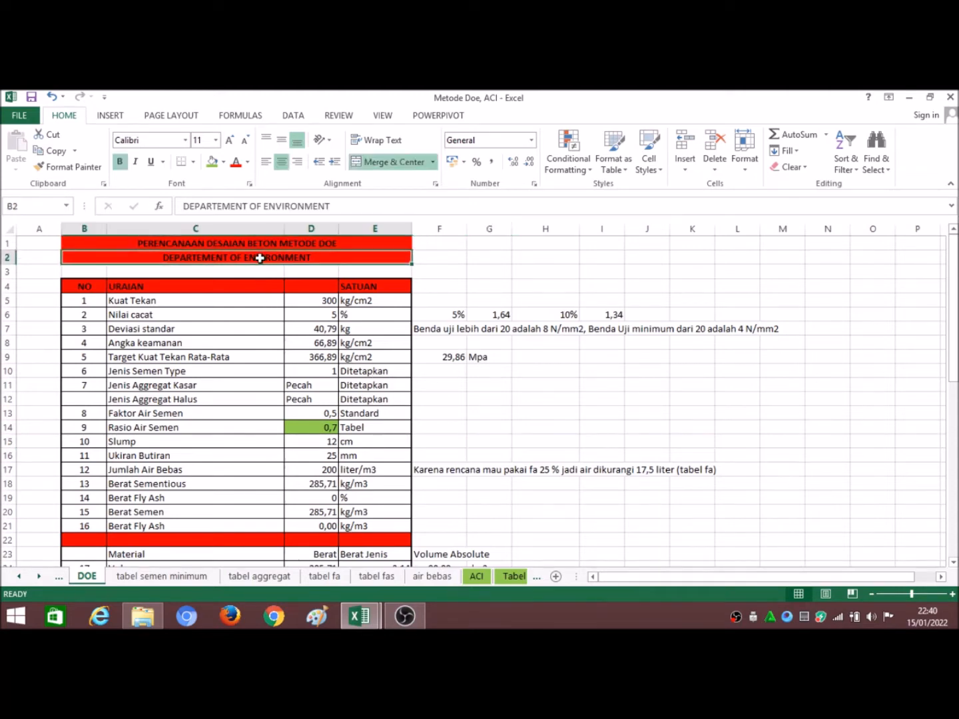
click(446, 258)
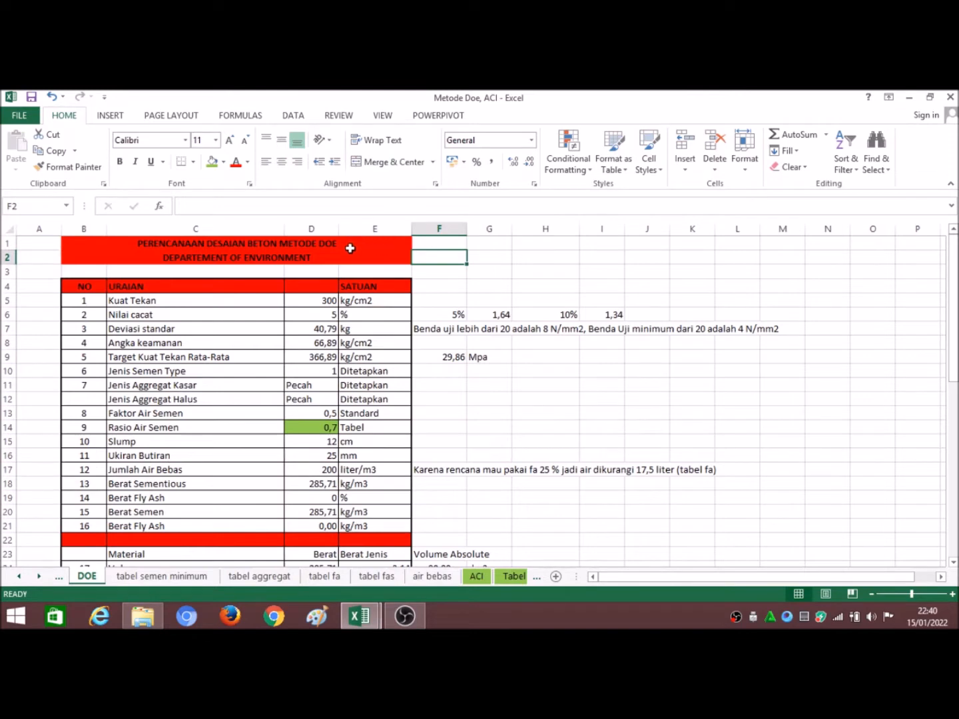
click(326, 247)
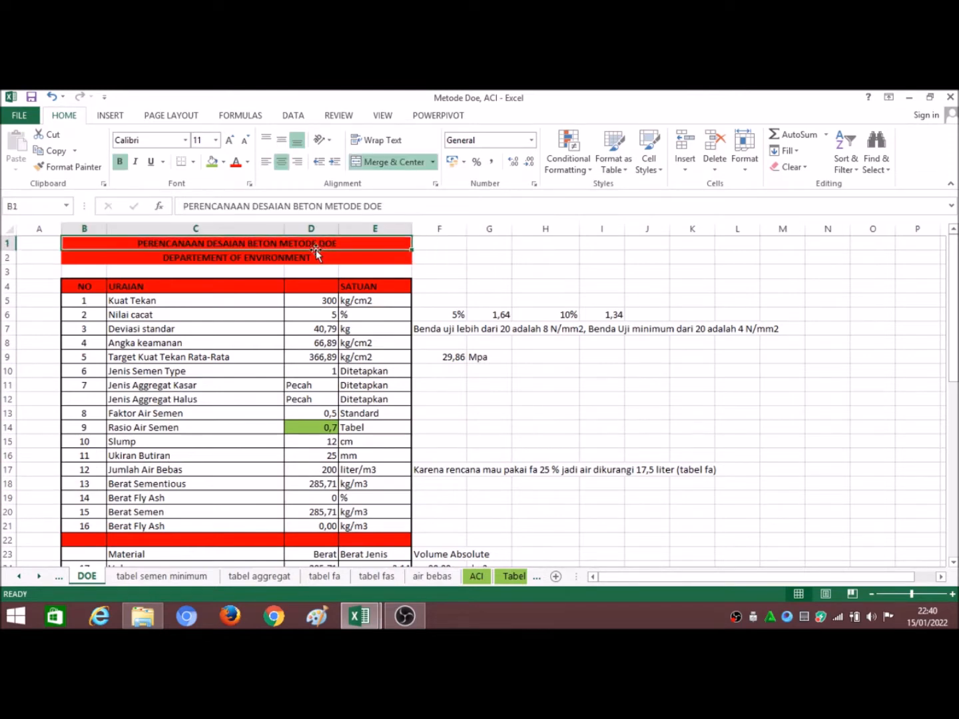
click(275, 207)
key(BackSpace)
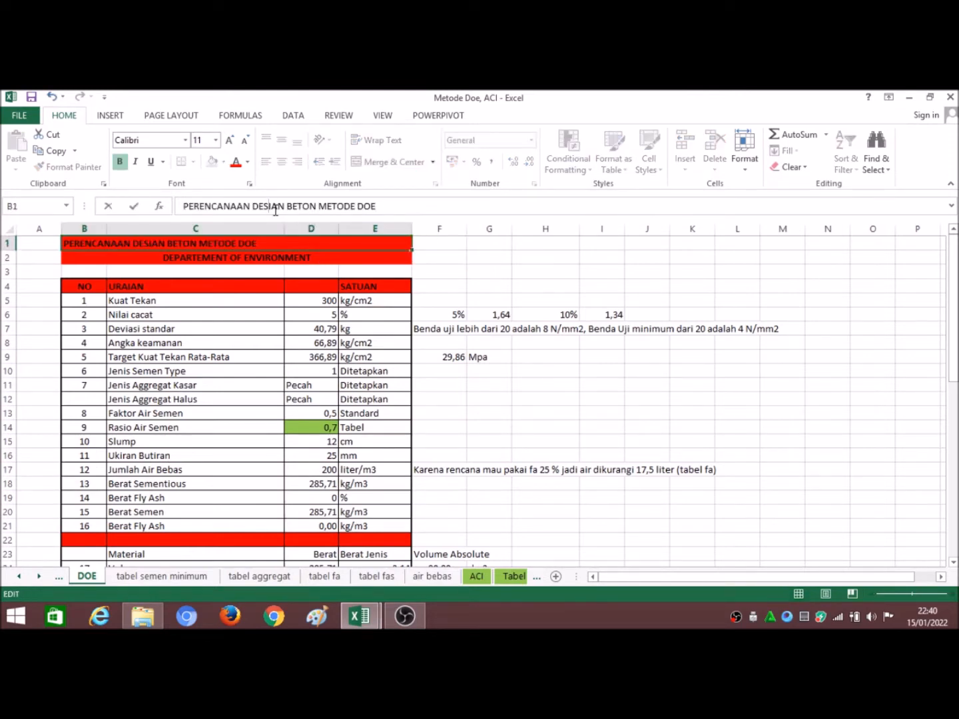
key(Right)
key(Right)
key(BackSpace)
key(BackSpace)
text(AI)
key(Return)
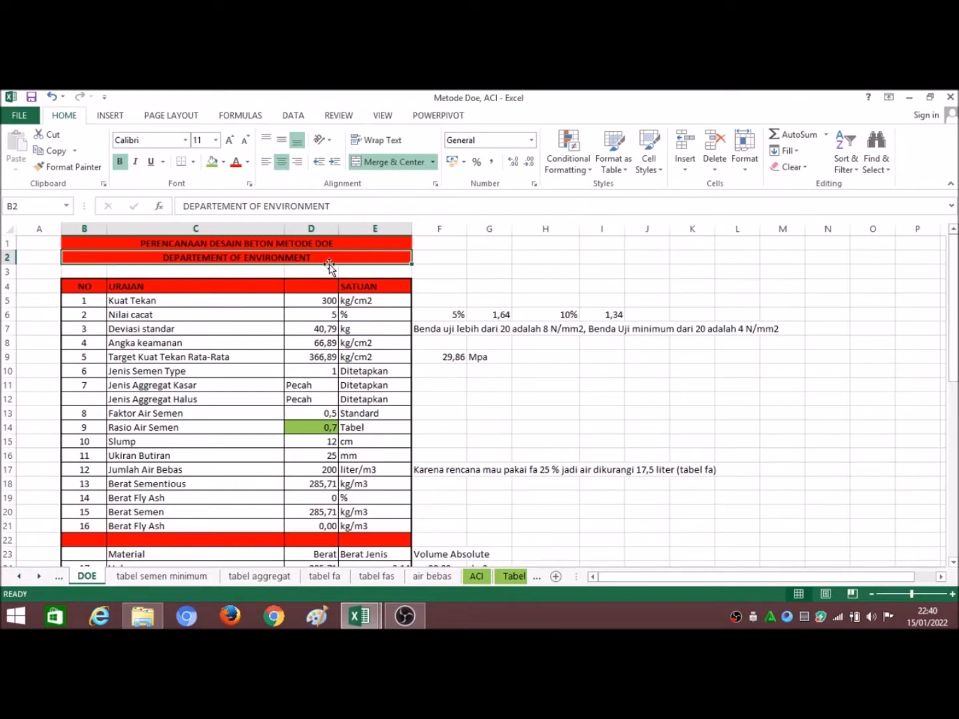
click(303, 268)
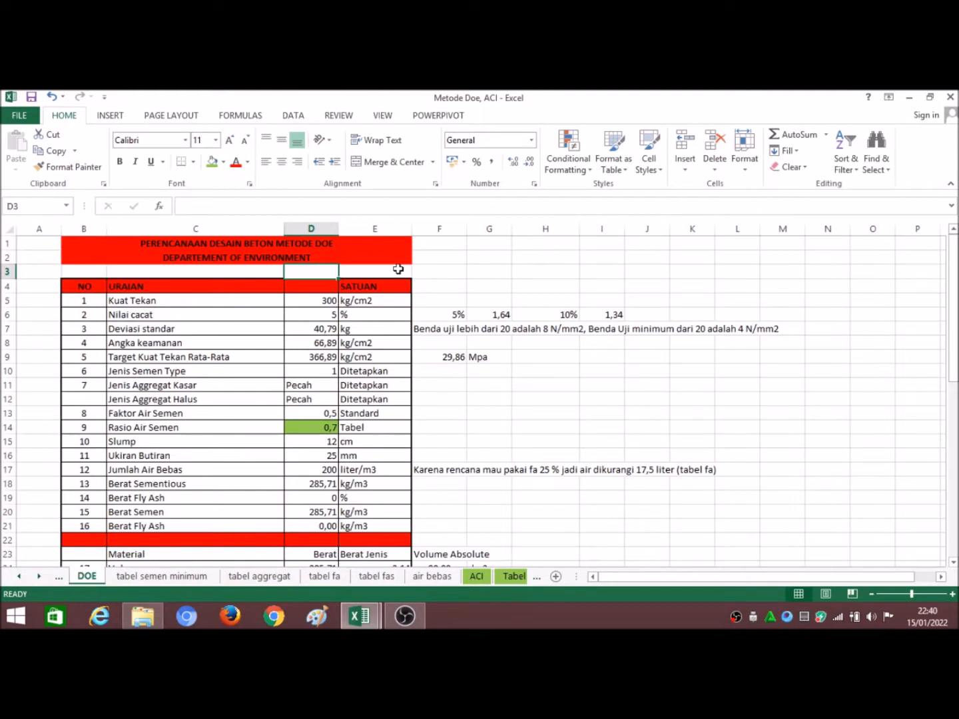
click(441, 269)
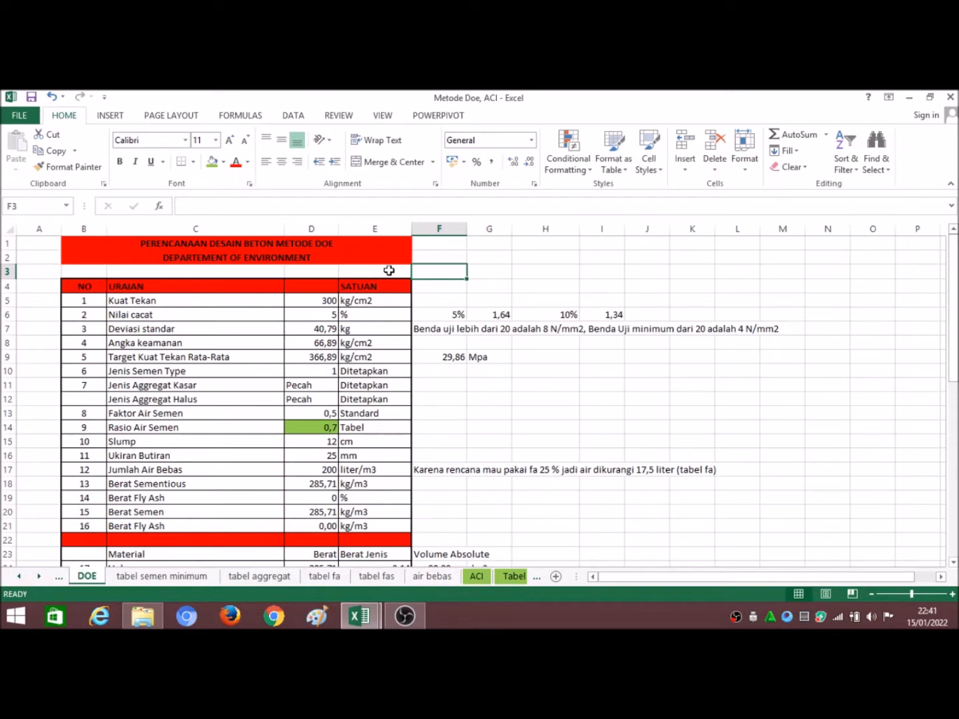
click(488, 273)
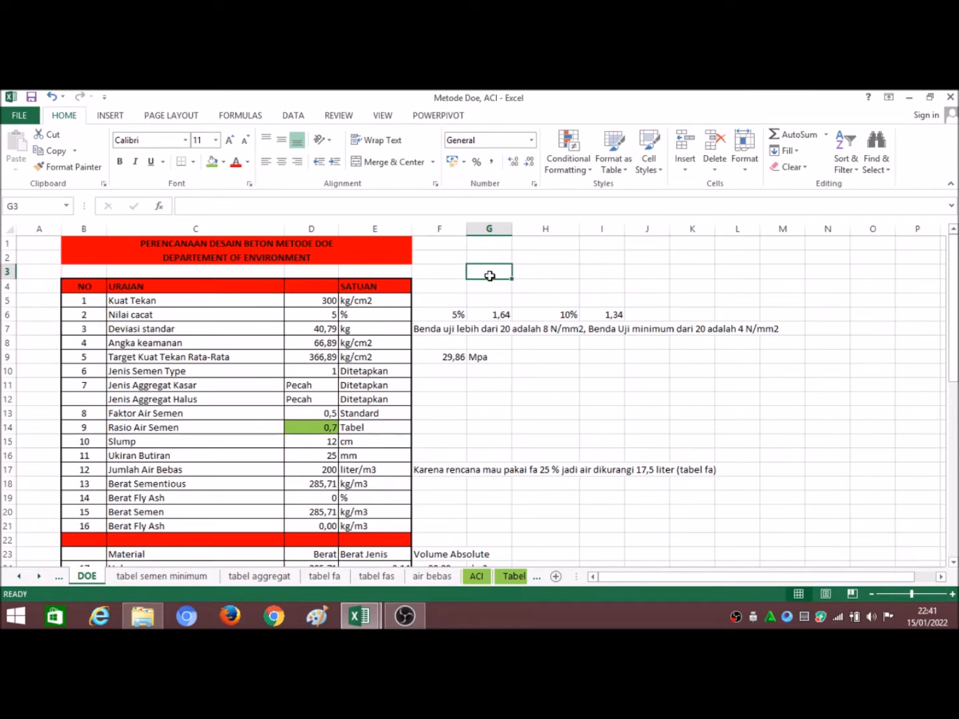
click(337, 304)
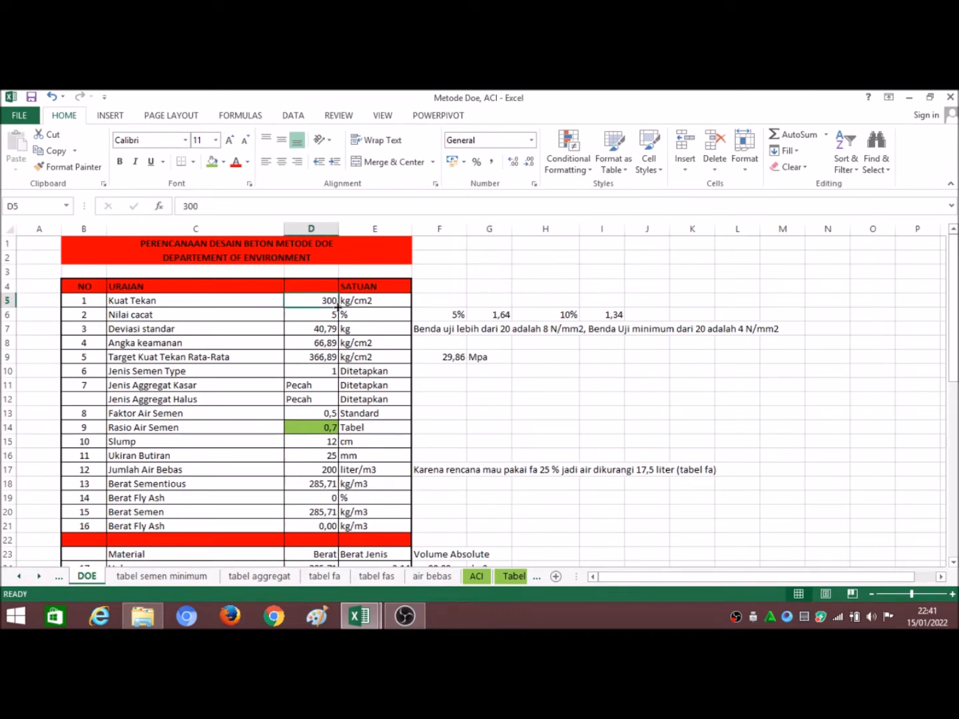
click(441, 285)
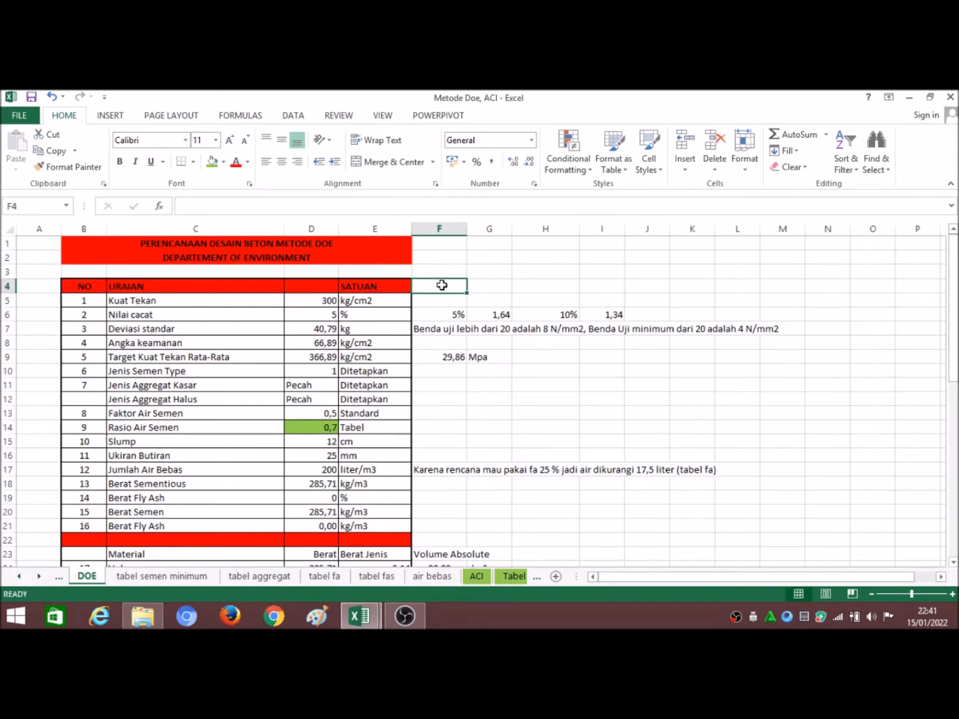
click(501, 273)
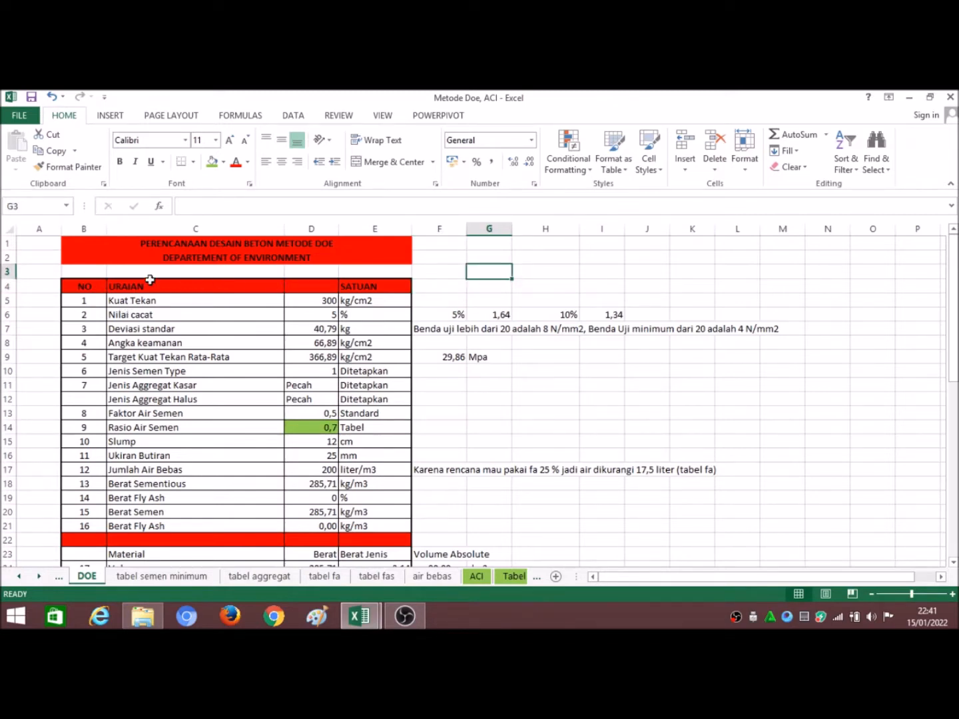
scroll(298, 387, down, 2)
scroll(300, 387, up, 2)
Step: Review the Kuat Tekan, Nilai cacat and Deviasi standar inputs, including the defect percentages beside the table and the deviation formula
click(315, 303)
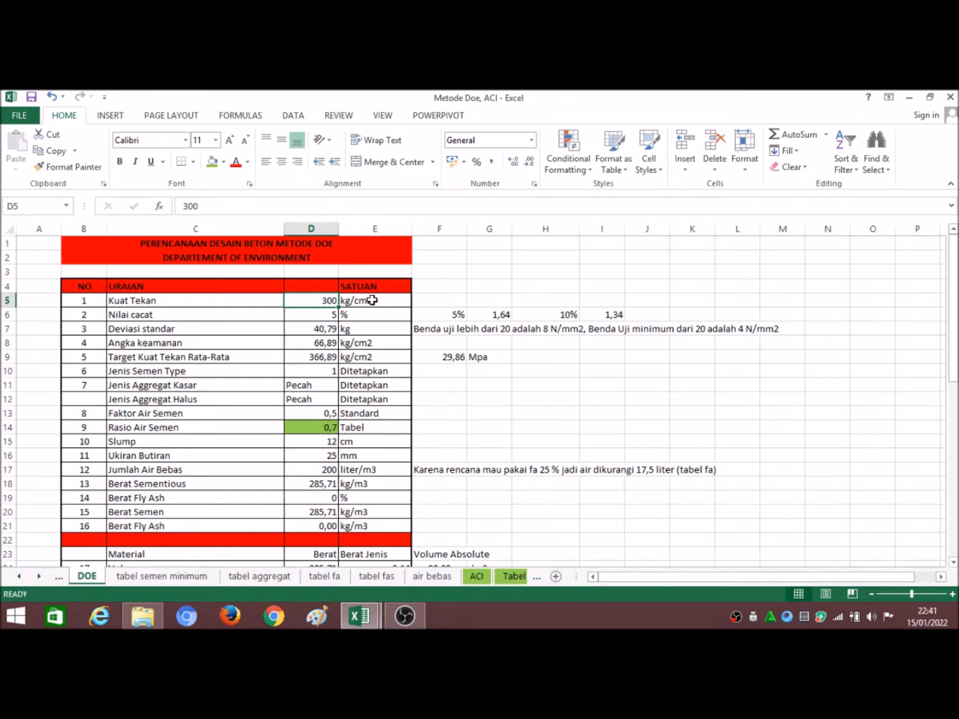
click(243, 318)
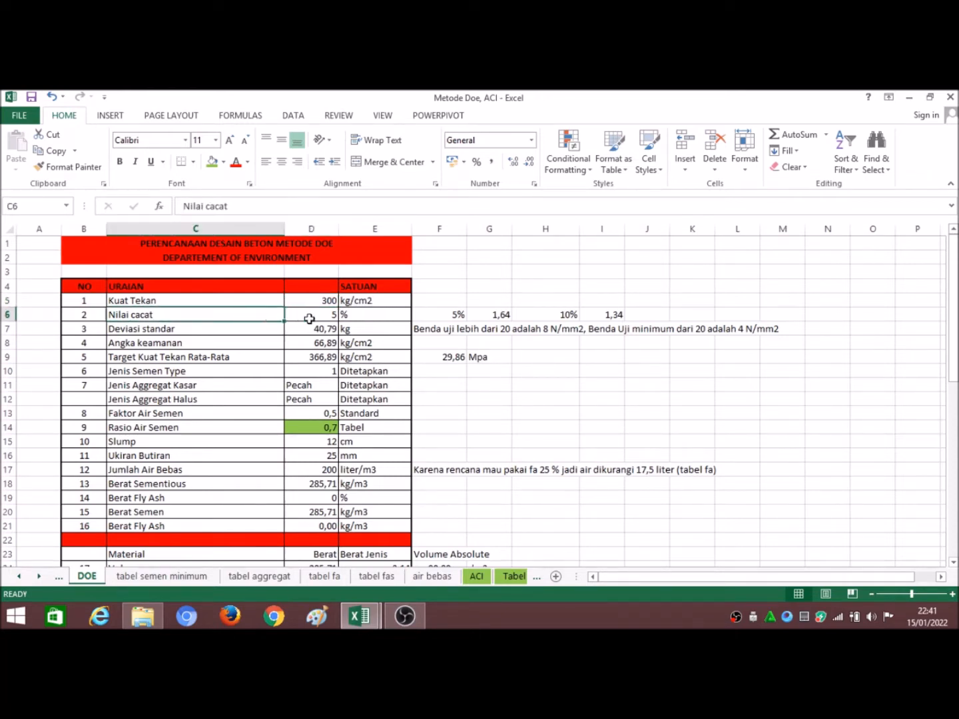
click(363, 317)
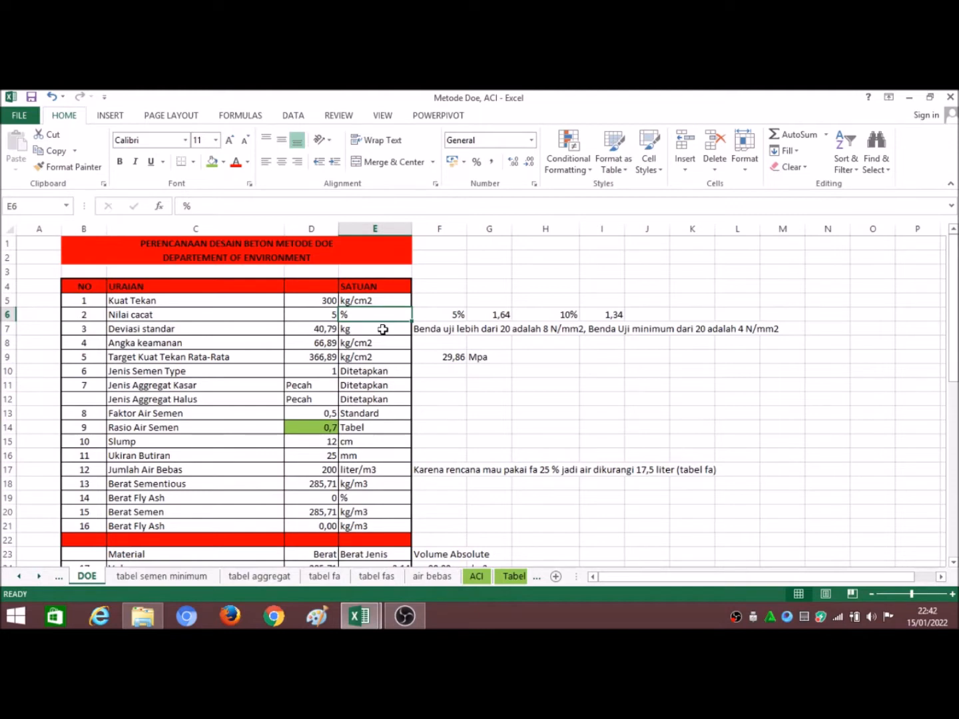
click(455, 317)
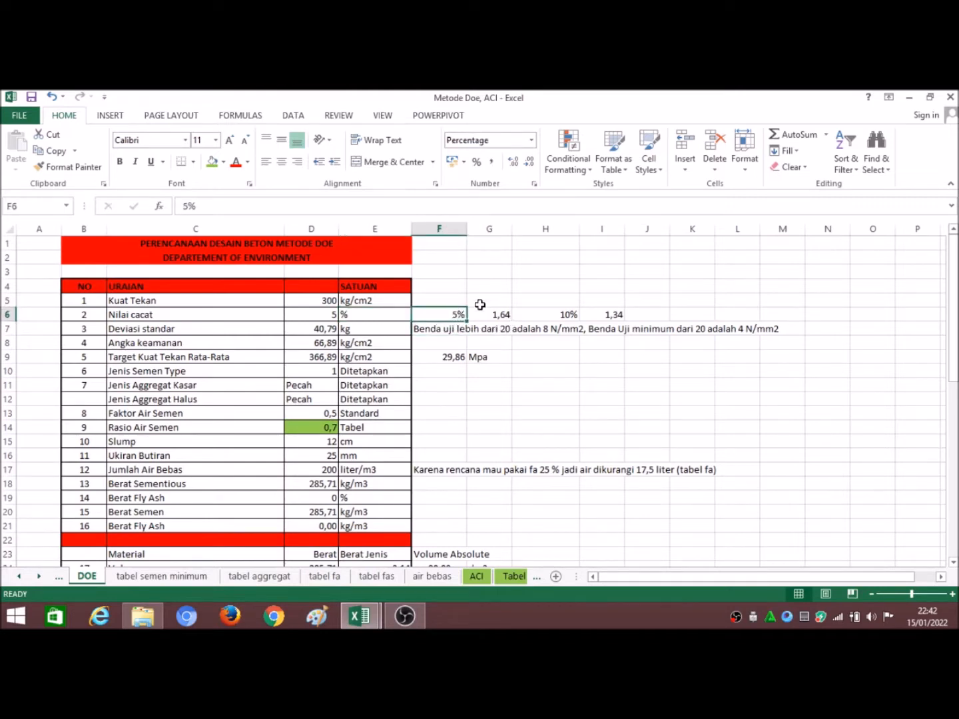
click(559, 317)
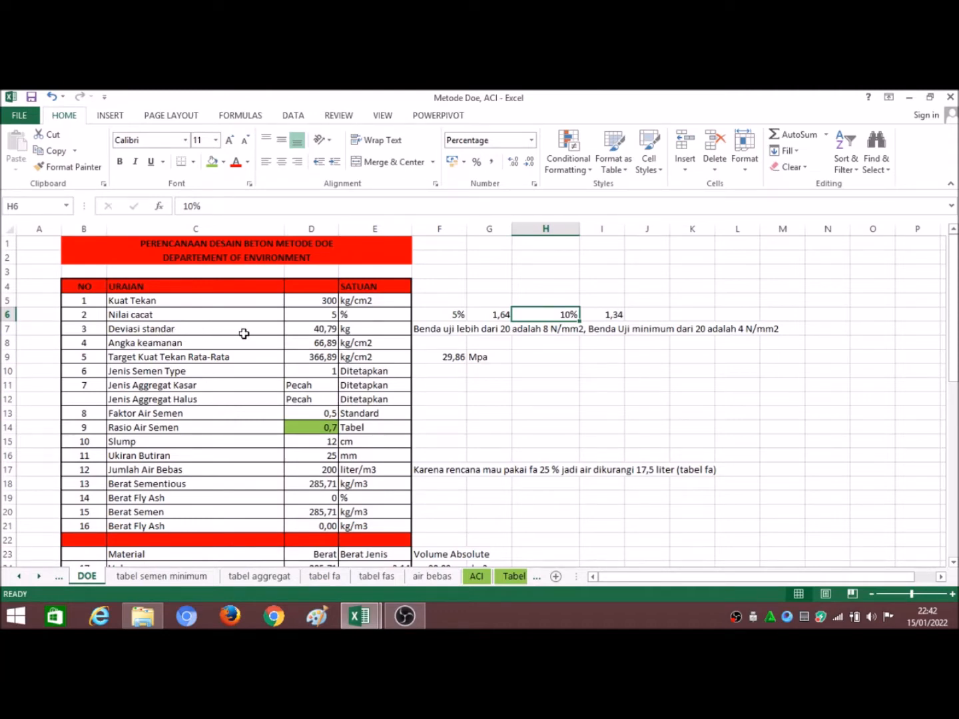
click(306, 328)
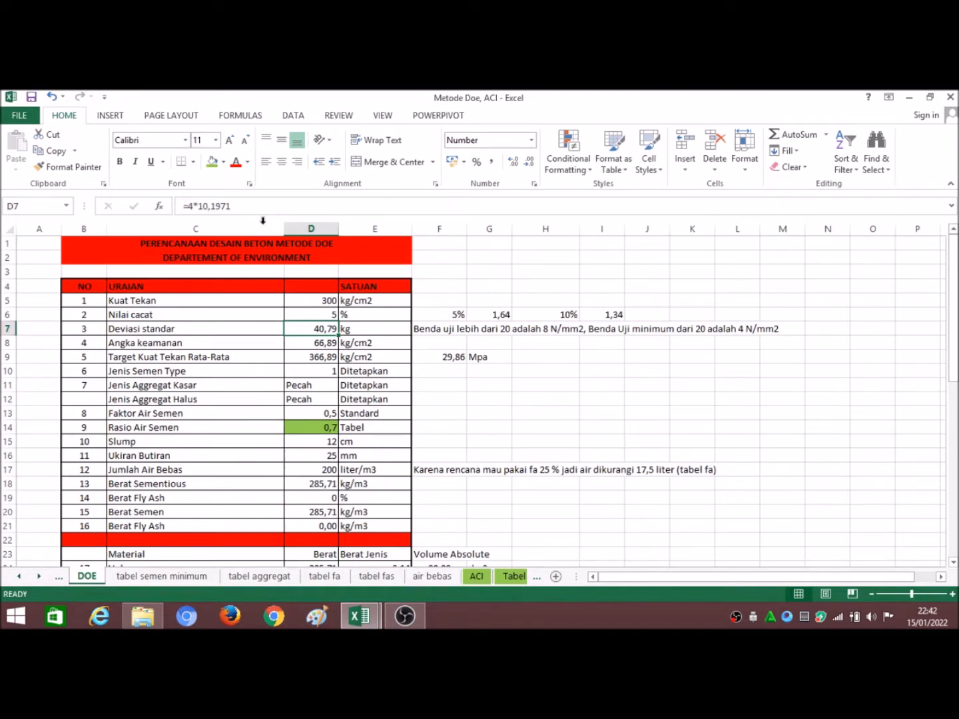
click(442, 340)
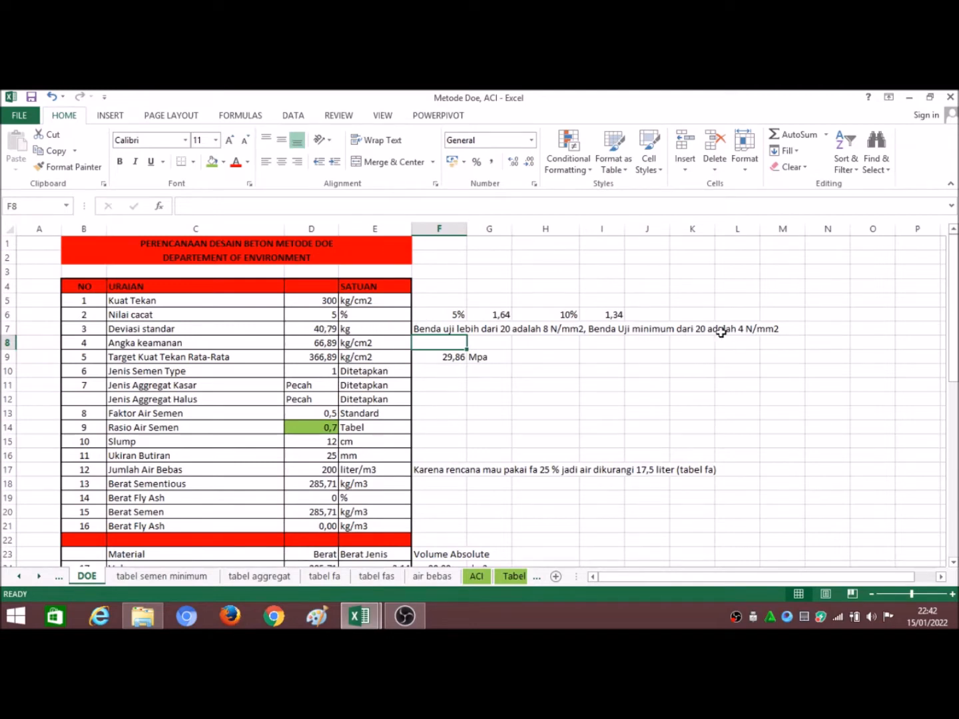
click(324, 329)
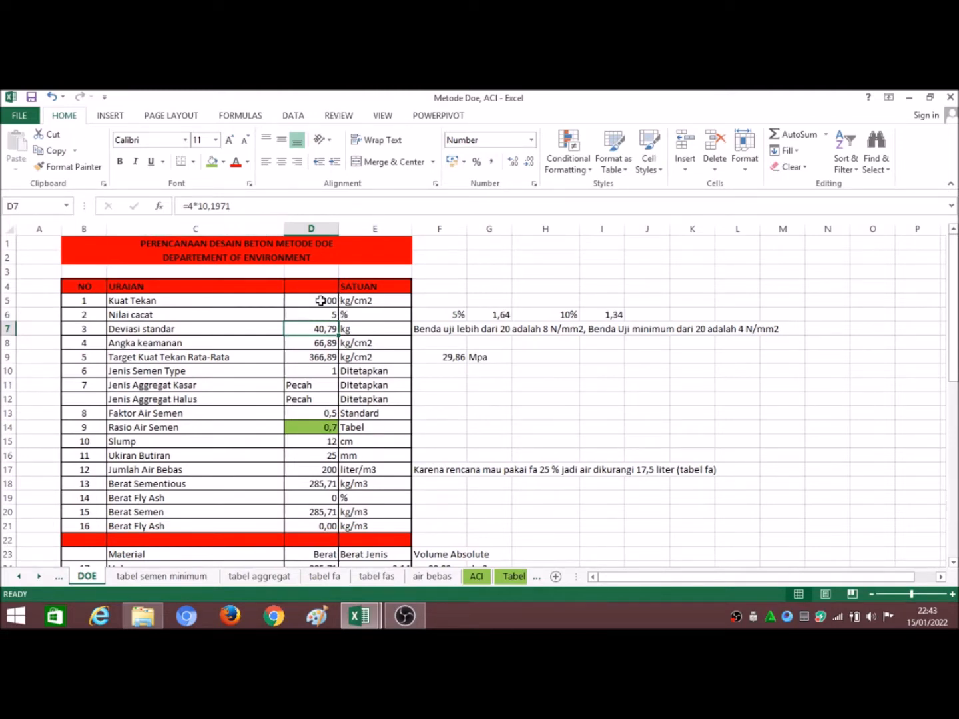
click(362, 330)
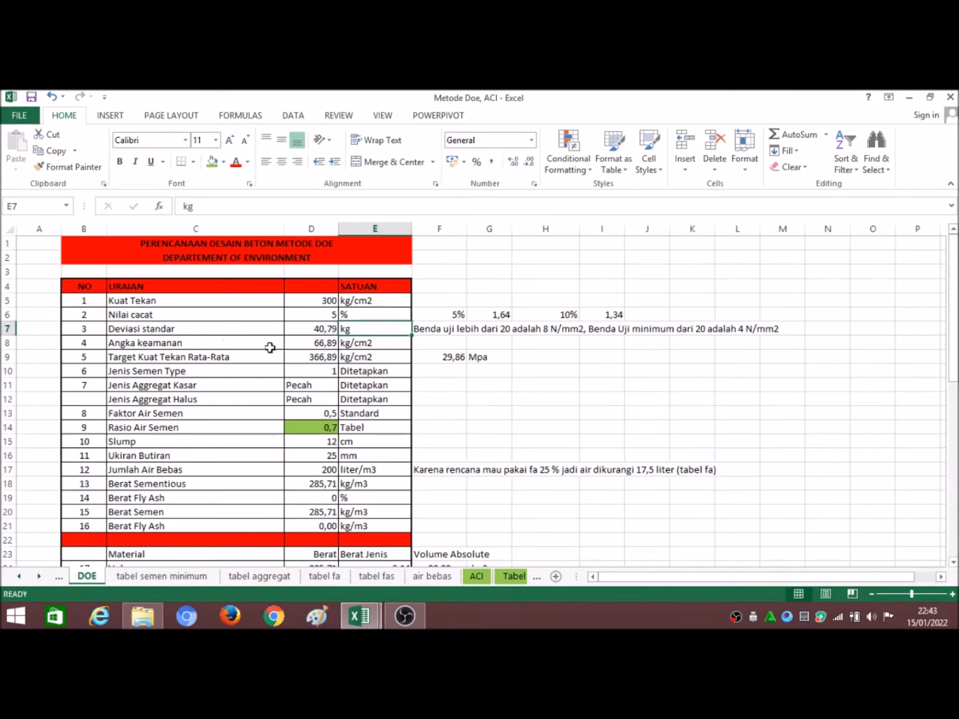
Step: Examine the formulas for Angka keamanan and Target Kuat Tekan Rata-Rata, and the cement type, aggregate type and Faktor Air Semen rows
click(299, 344)
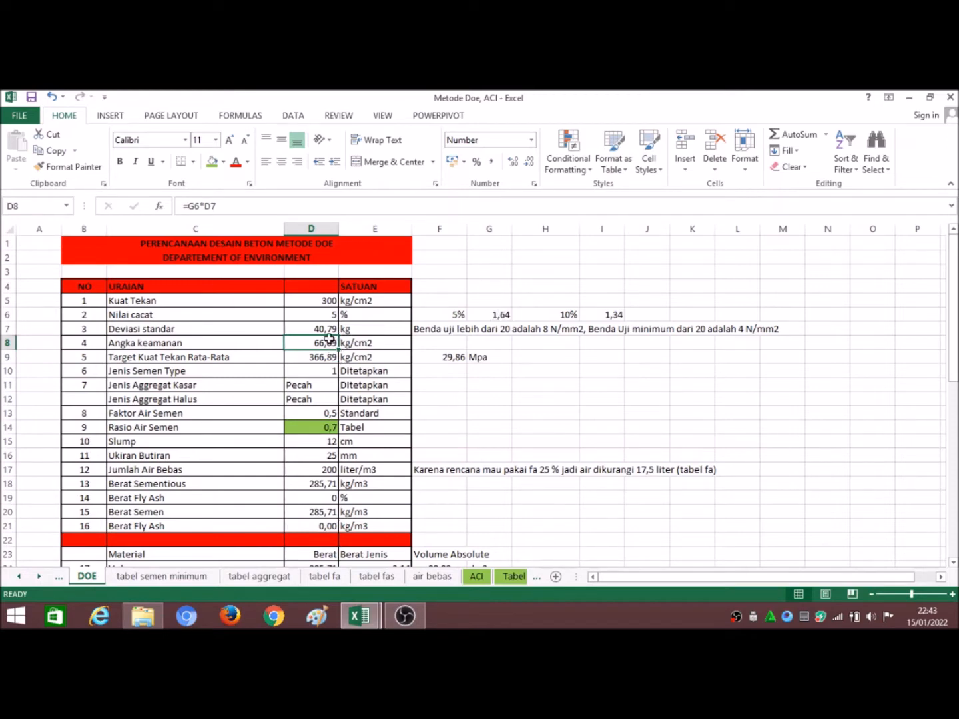
click(260, 207)
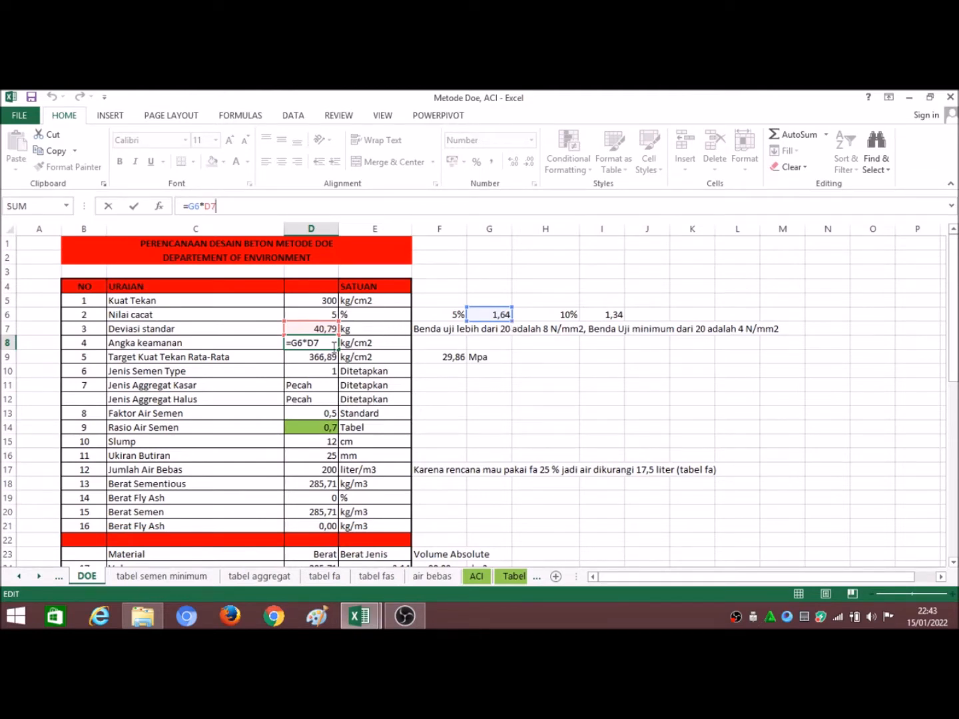
key(ctrl+Return)
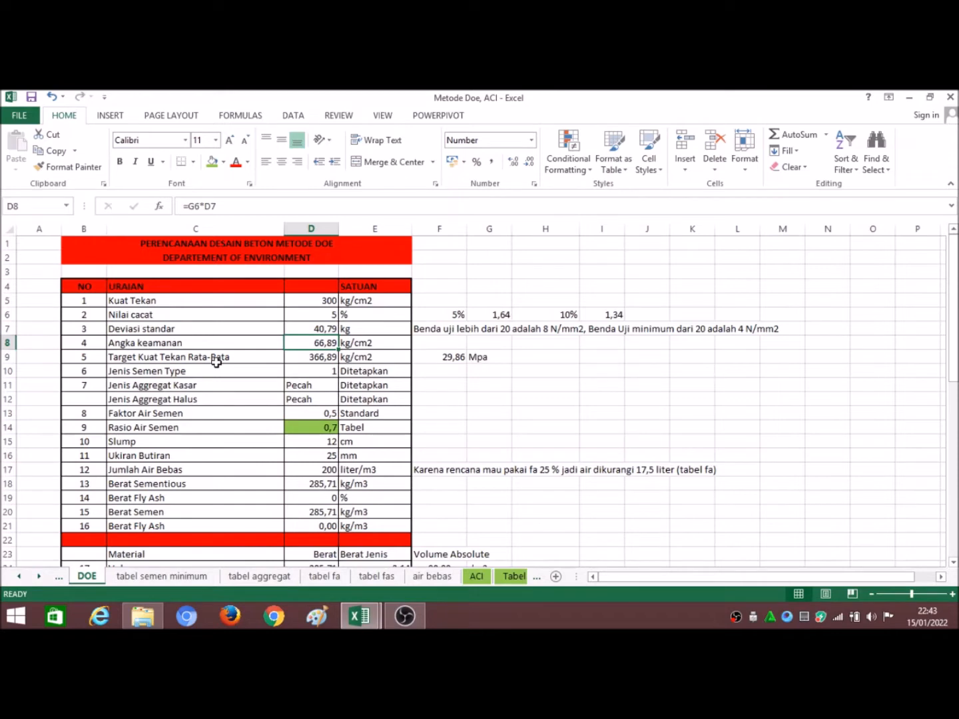
click(295, 363)
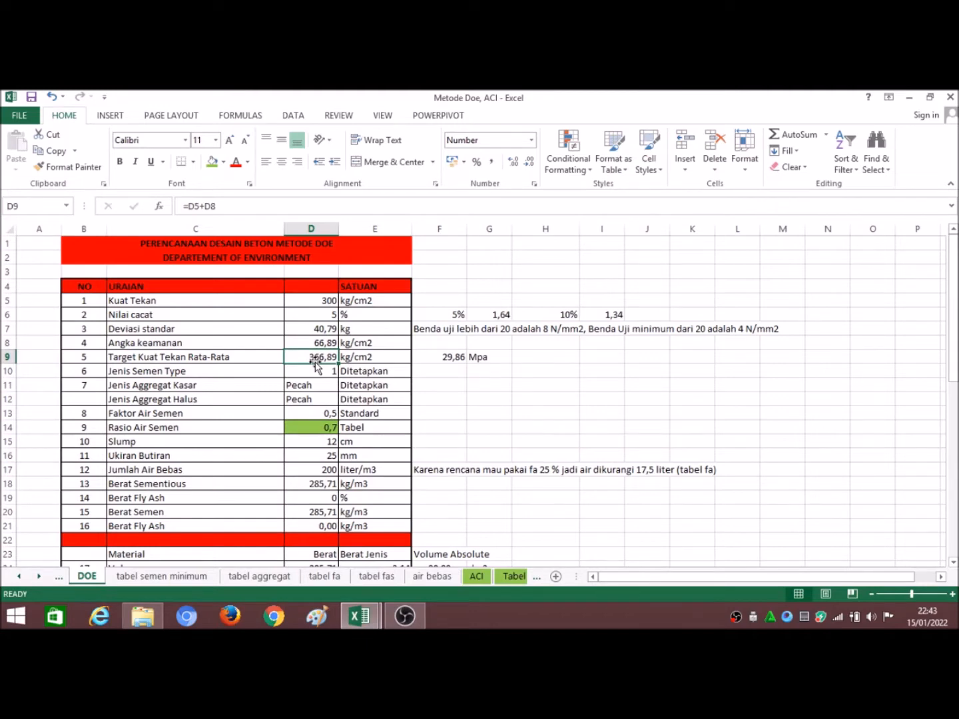
click(327, 302)
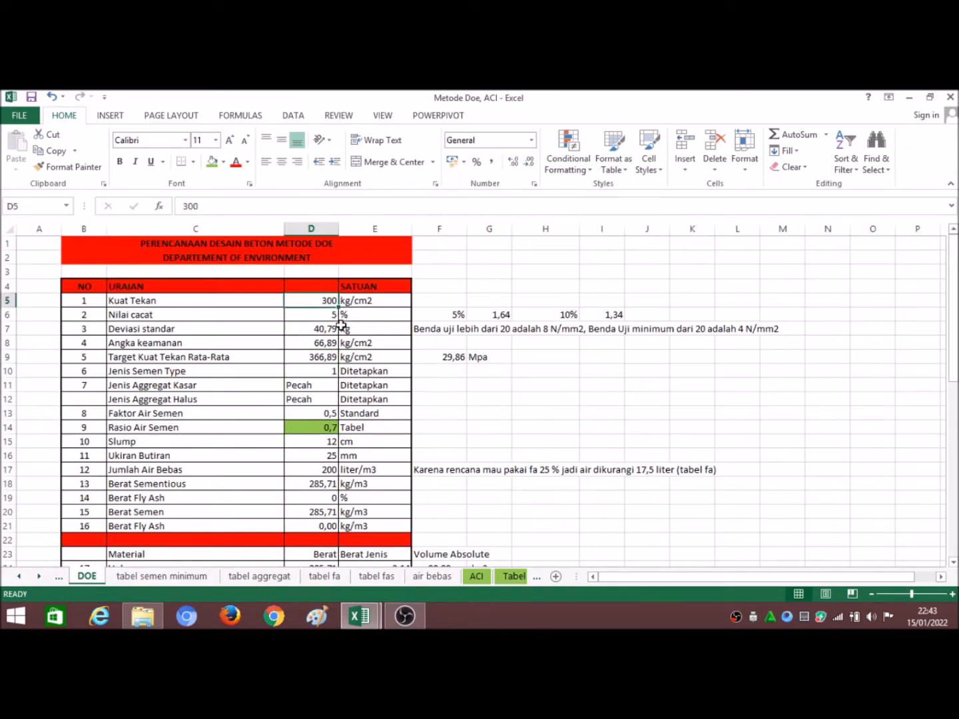
click(331, 363)
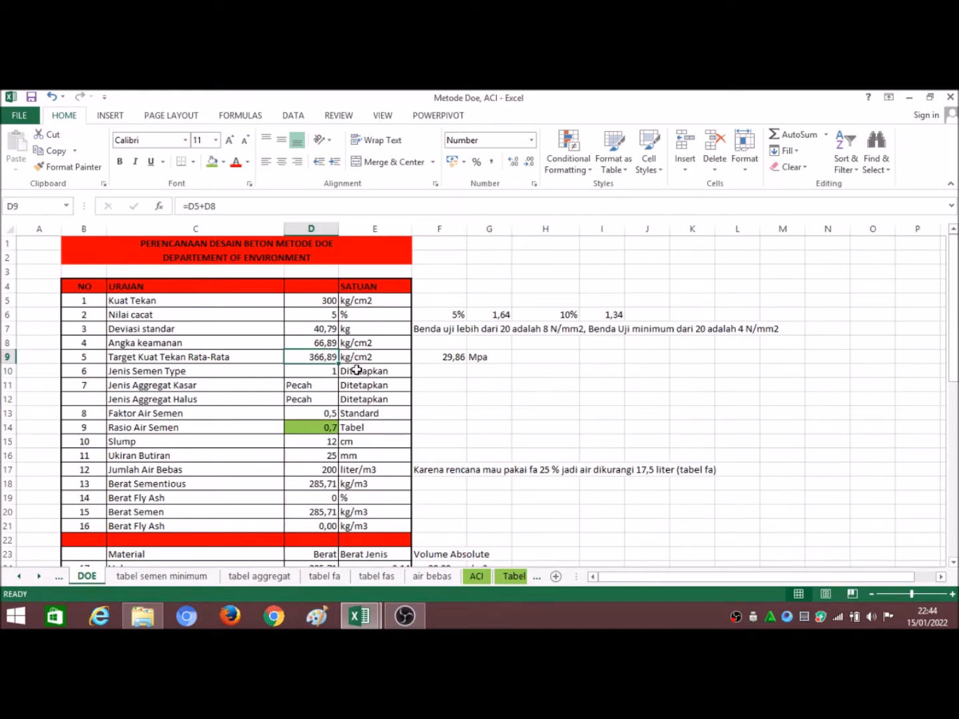
click(210, 373)
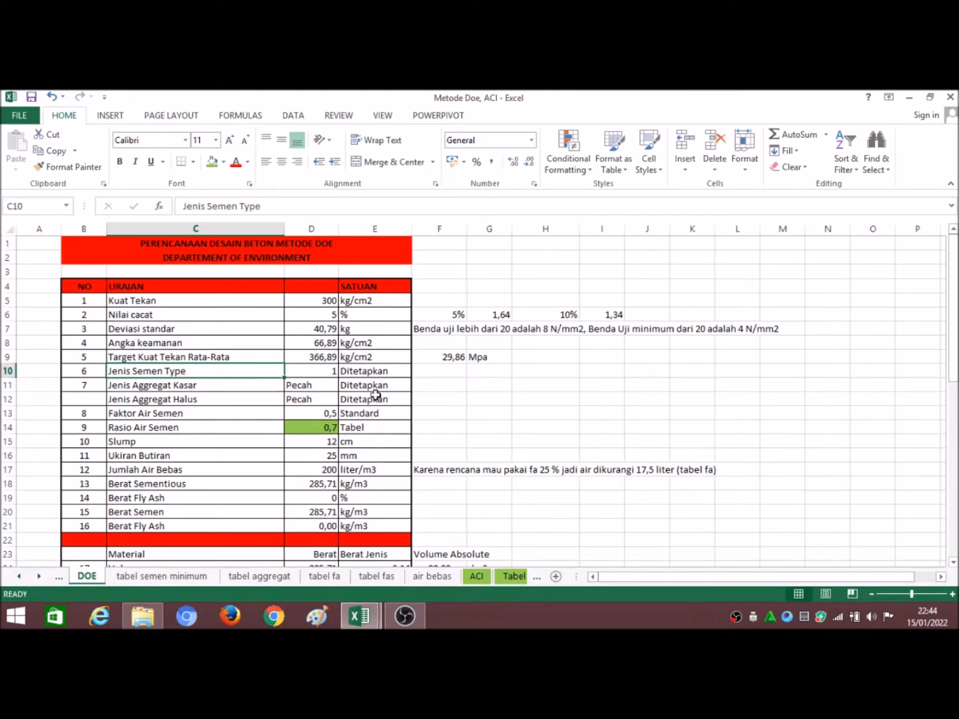
click(238, 401)
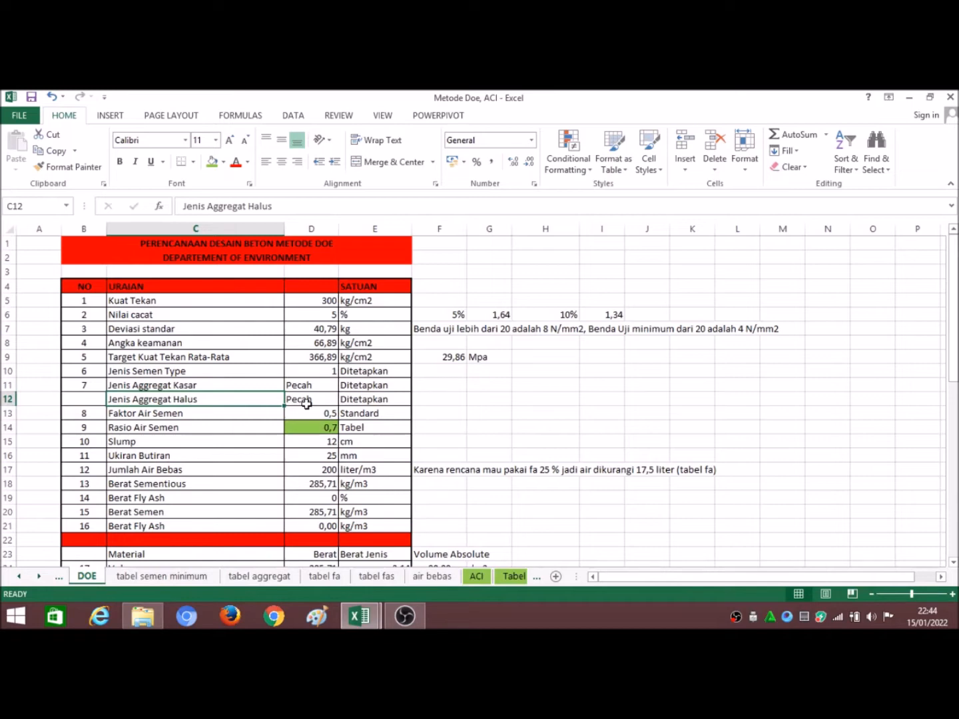
click(246, 411)
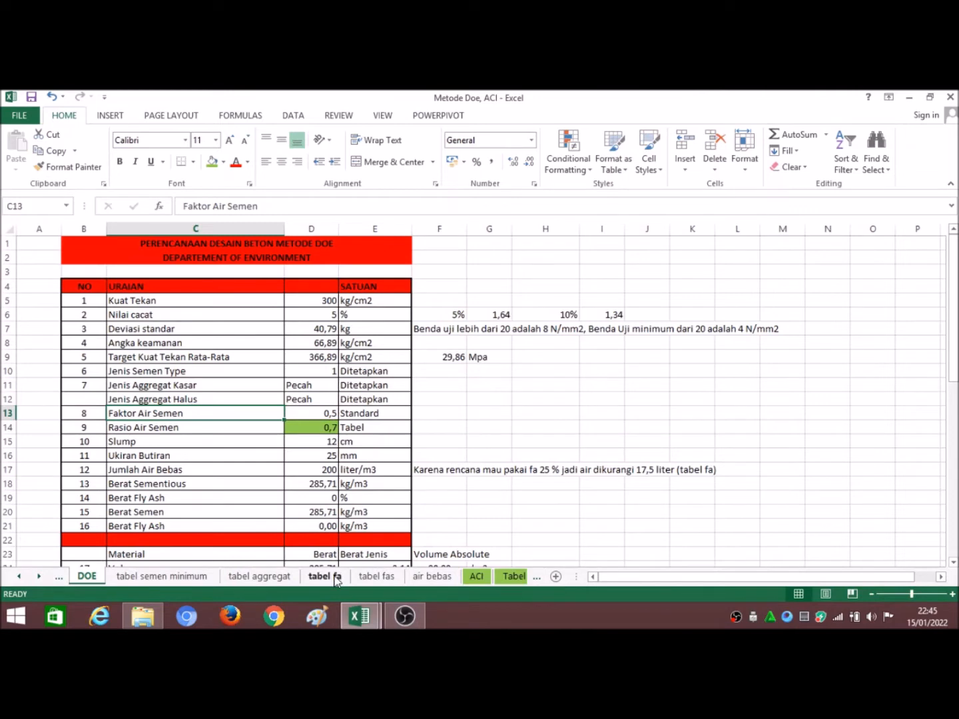
Step: Examine the compressive strength table and water/cement ratio chart on the tabel fas sheet against Rasio Air Semen on the DOE sheet
click(376, 578)
click(419, 508)
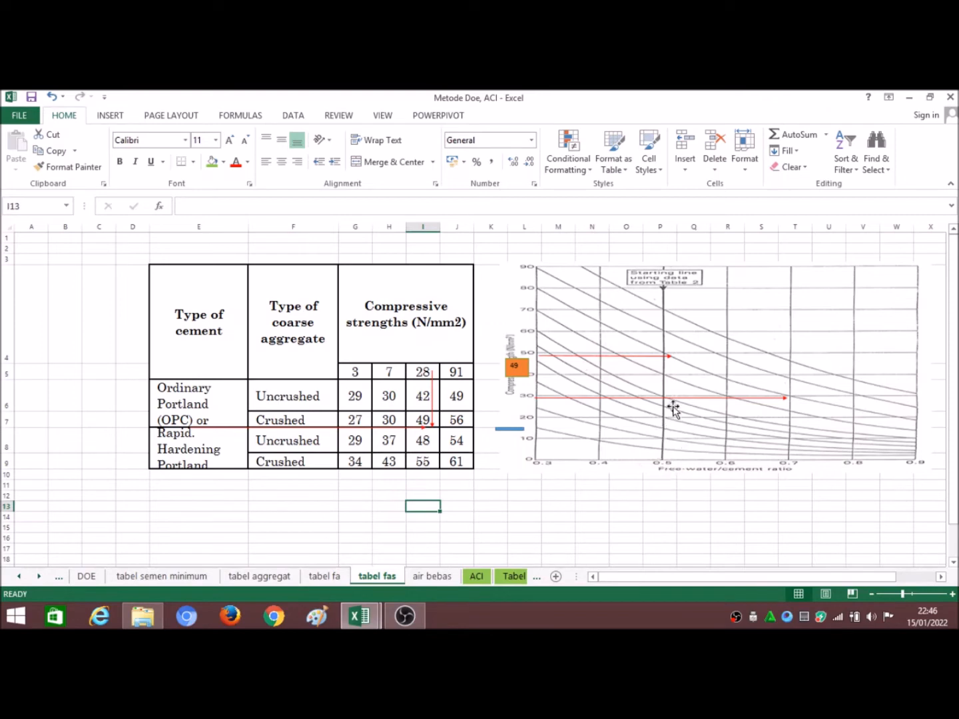
click(942, 577)
click(942, 578)
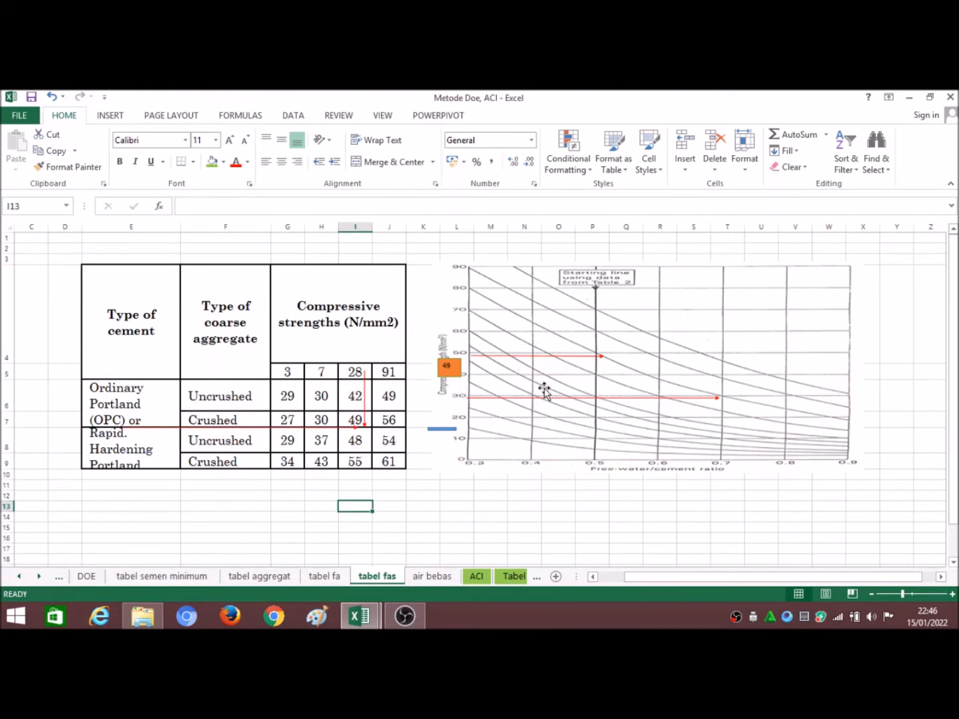
click(87, 576)
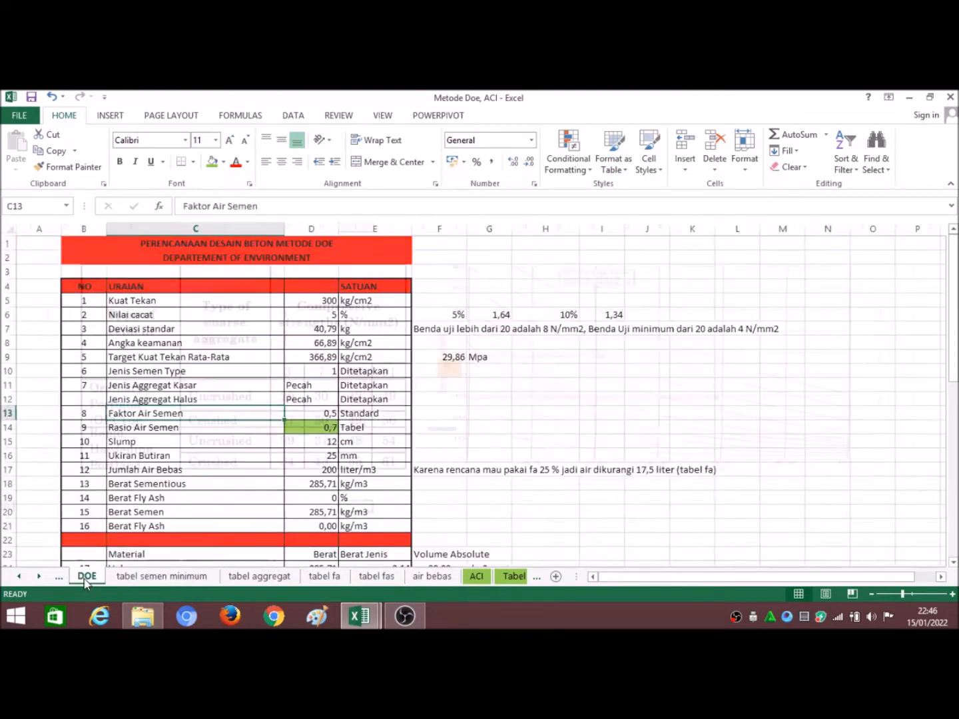
click(313, 432)
click(335, 577)
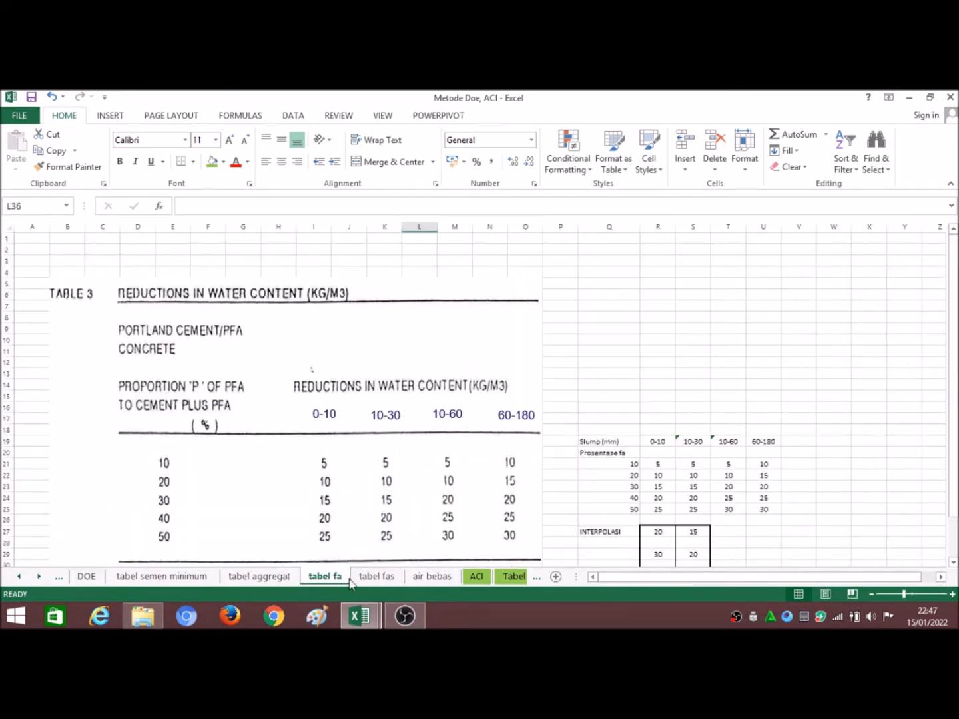
click(373, 578)
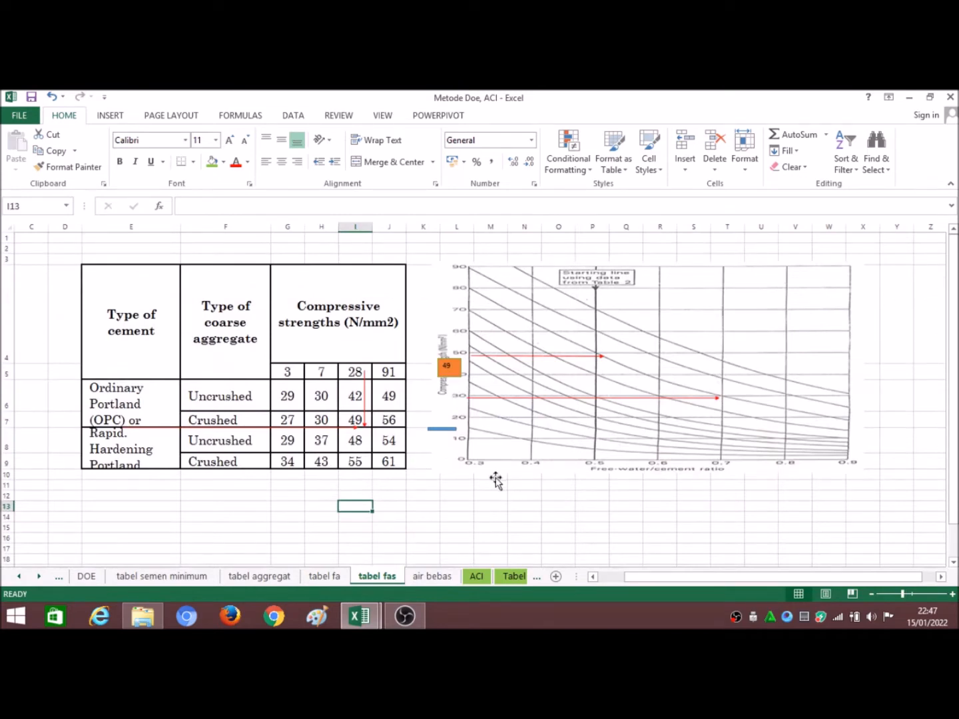
click(484, 496)
click(407, 620)
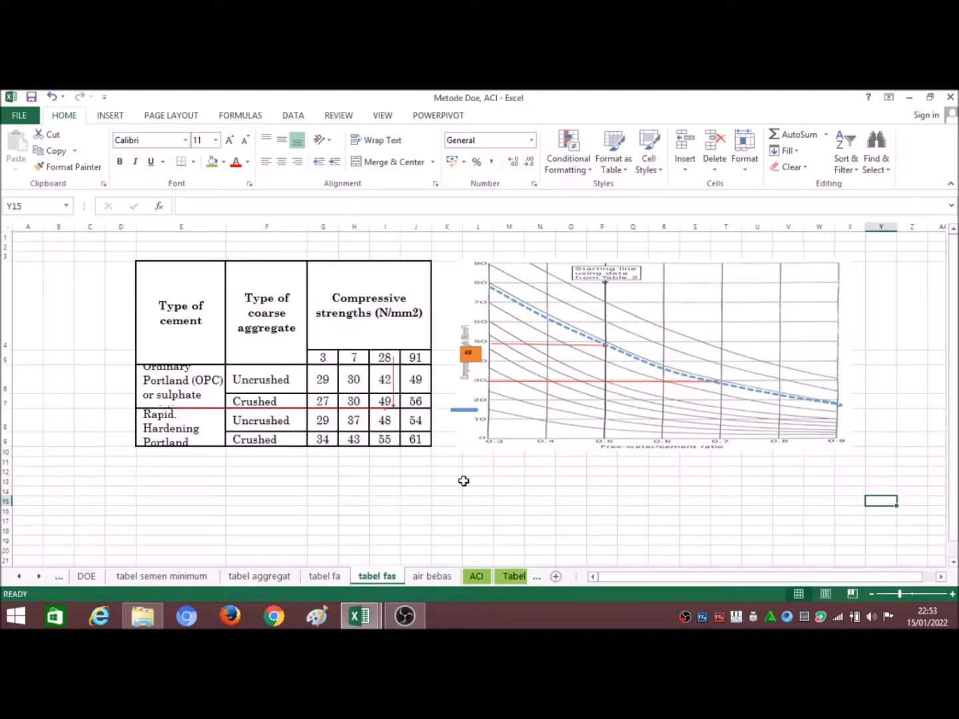
Step: Compare the water/cement ratio chart on the tabel fas sheet with Target Kuat Tekan Rata-Rata, its MPa conversion and Rasio Air Semen on the DOE sheet
click(470, 481)
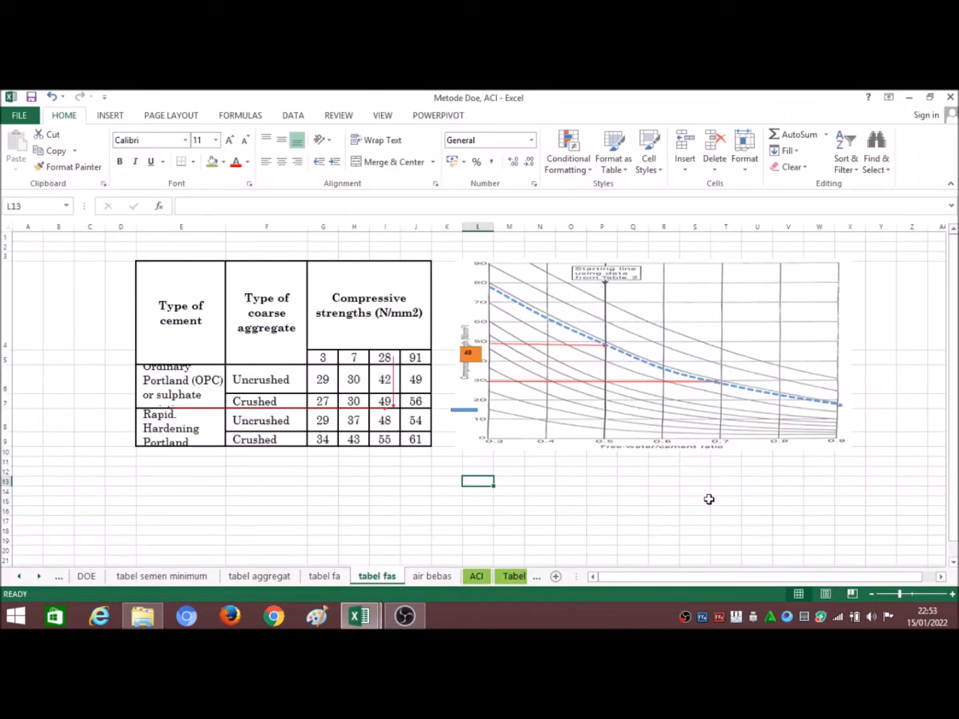
click(910, 594)
drag(835, 578, 905, 579)
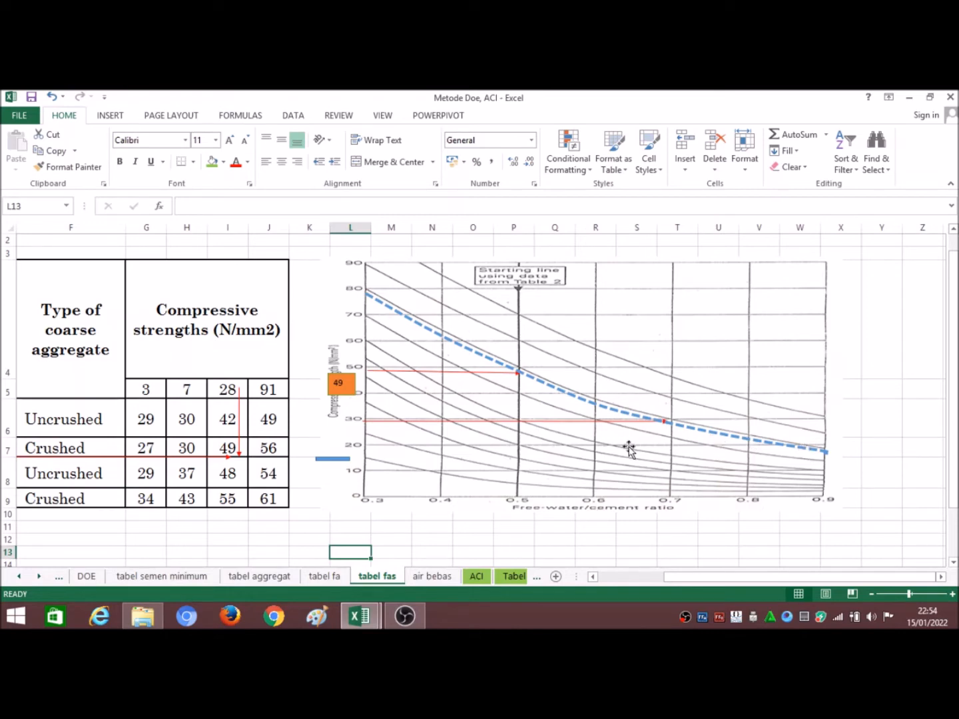
click(87, 577)
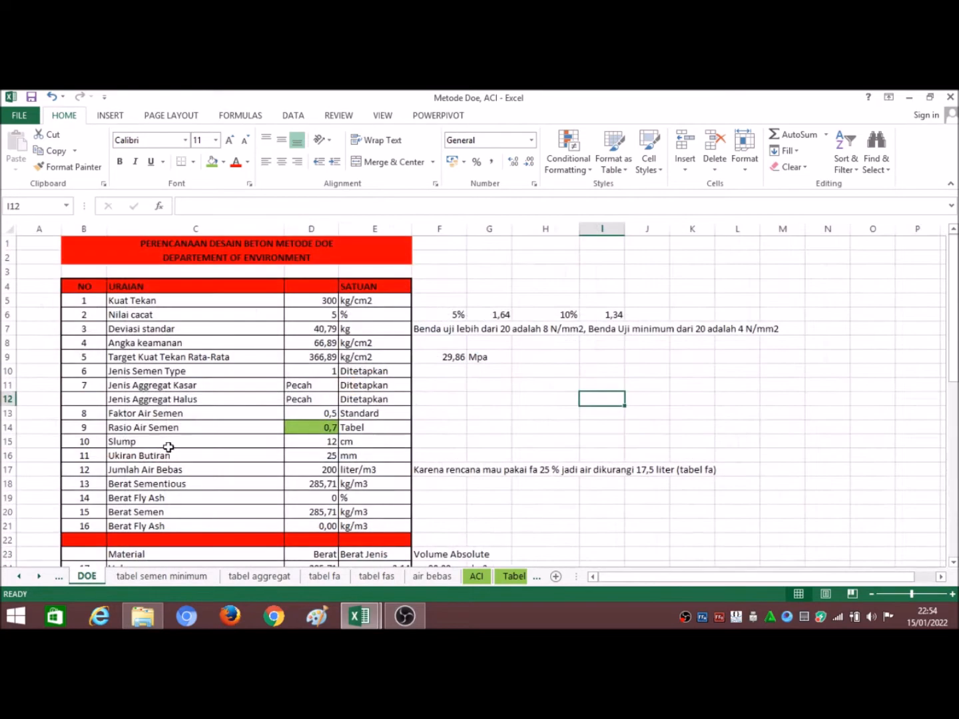
click(322, 359)
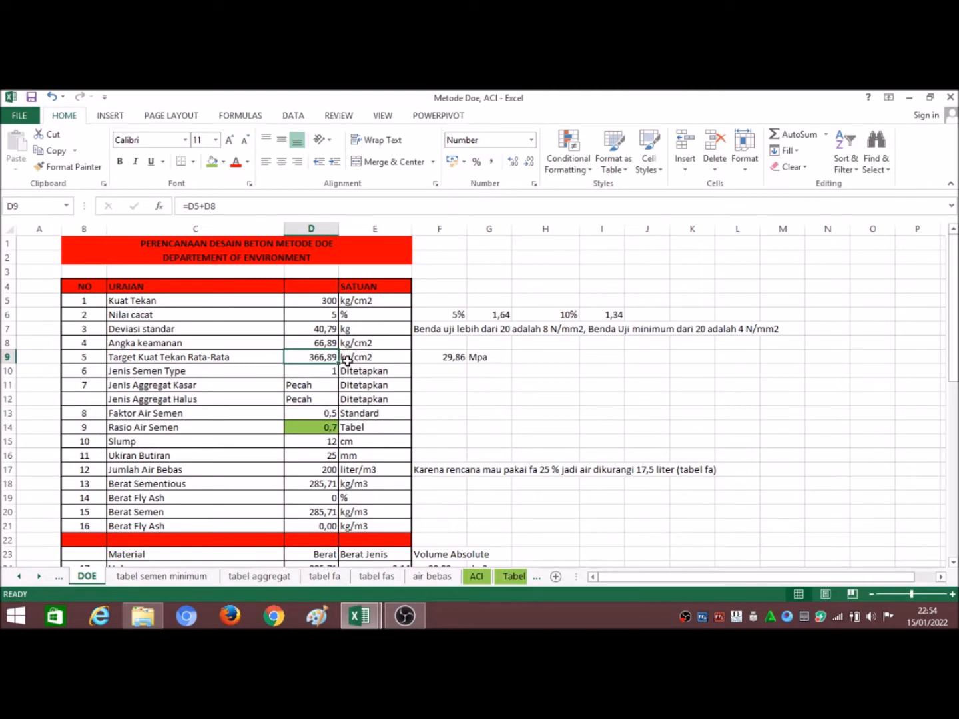
click(443, 359)
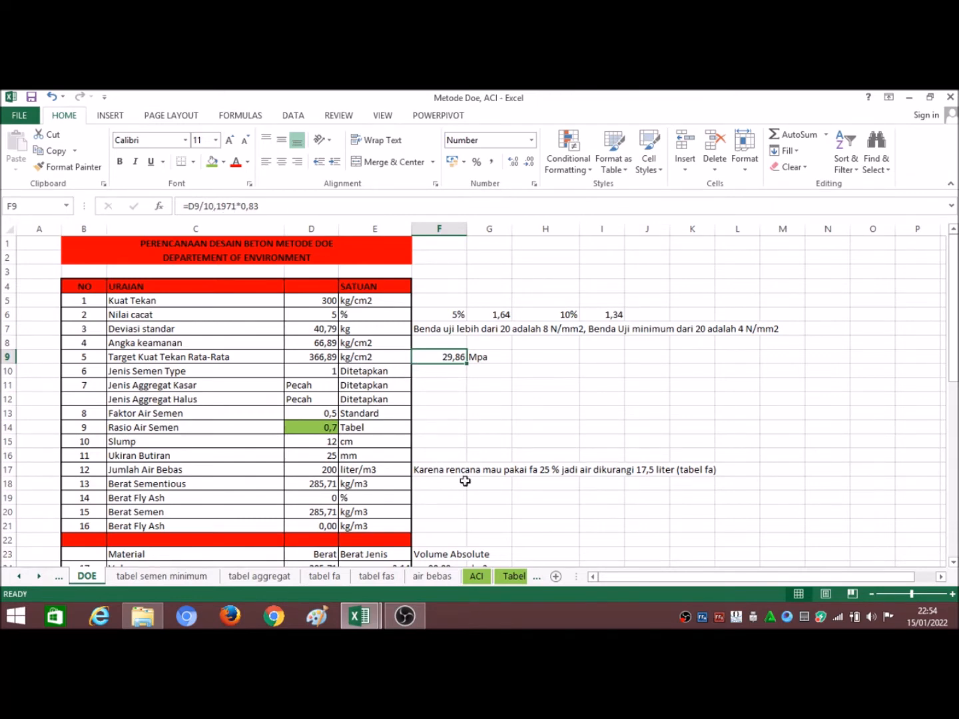
click(378, 576)
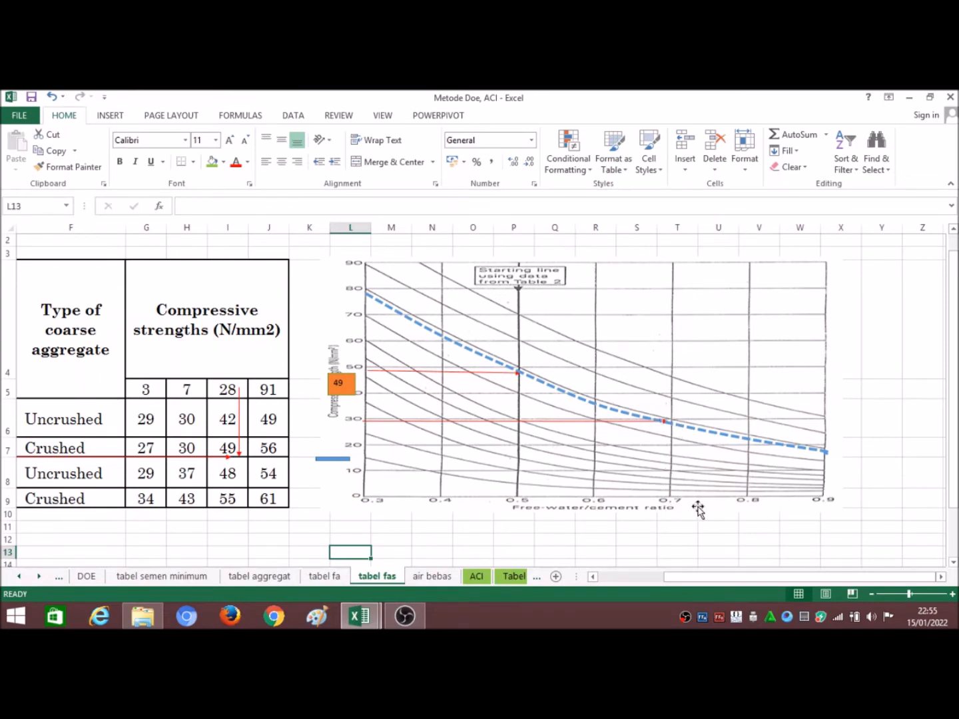
click(87, 578)
click(313, 427)
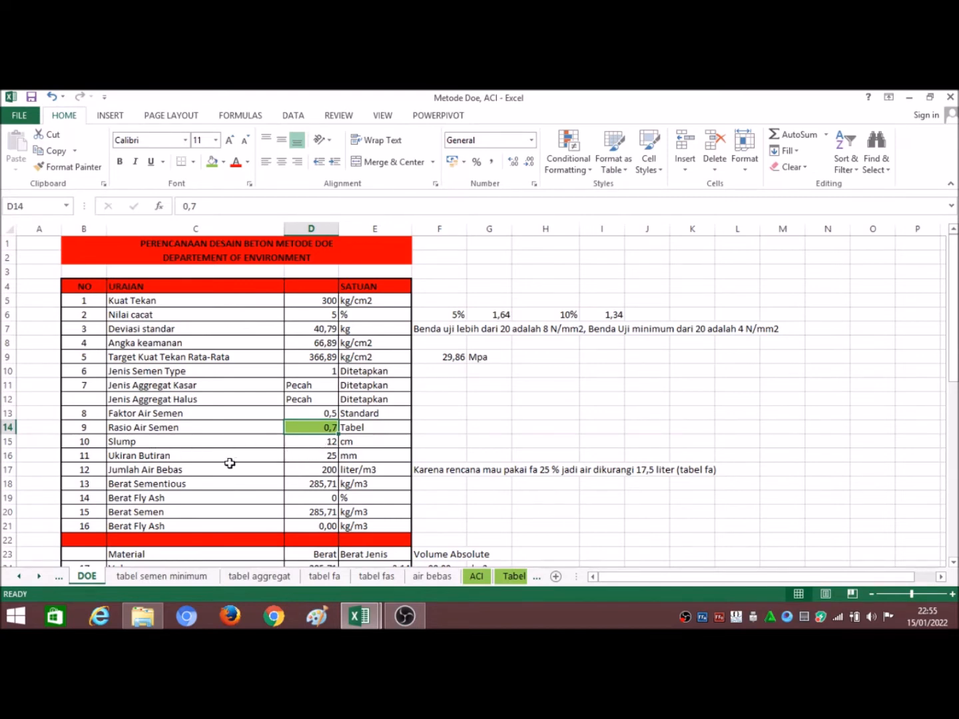
Step: Check the Ukiran Butiran value and the Jumlah Air Bebas formula on the DOE sheet, and open the air bebas sheet it references
click(302, 460)
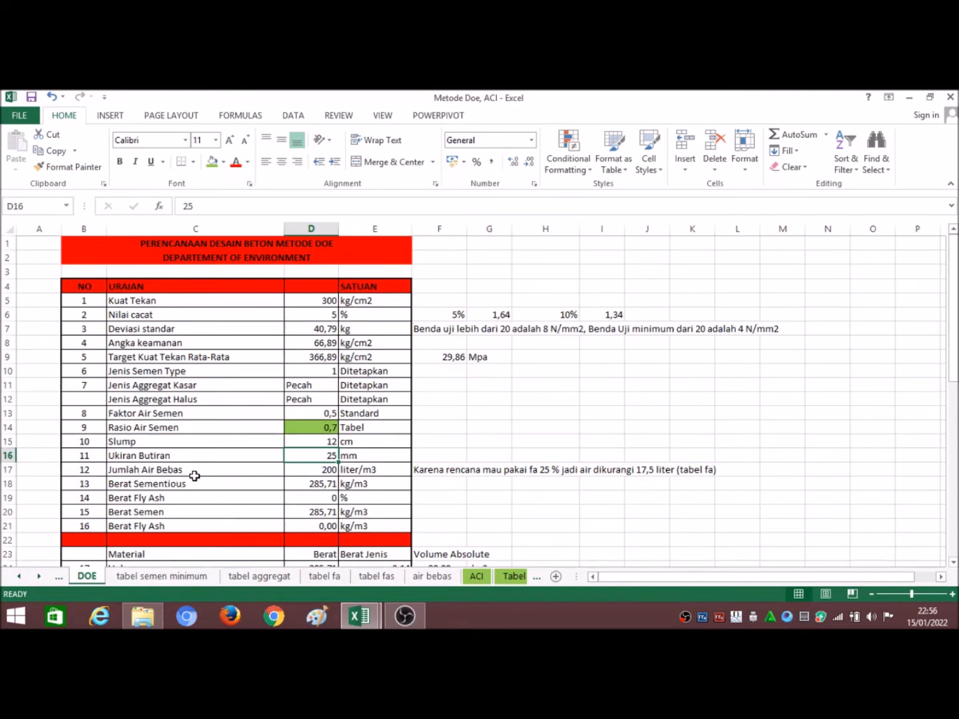
click(313, 472)
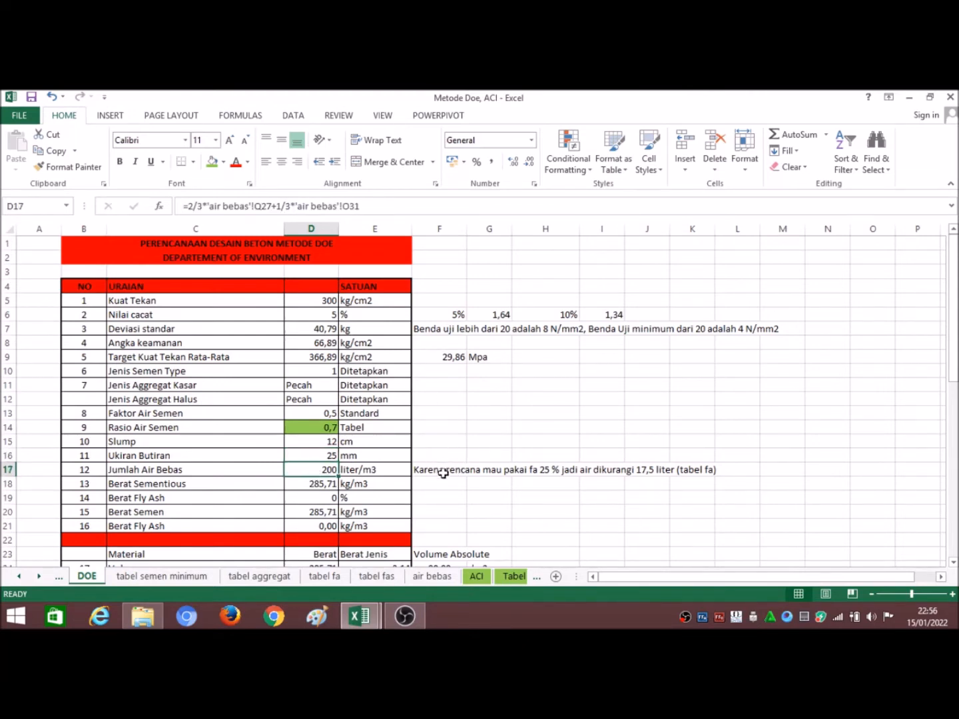
click(444, 578)
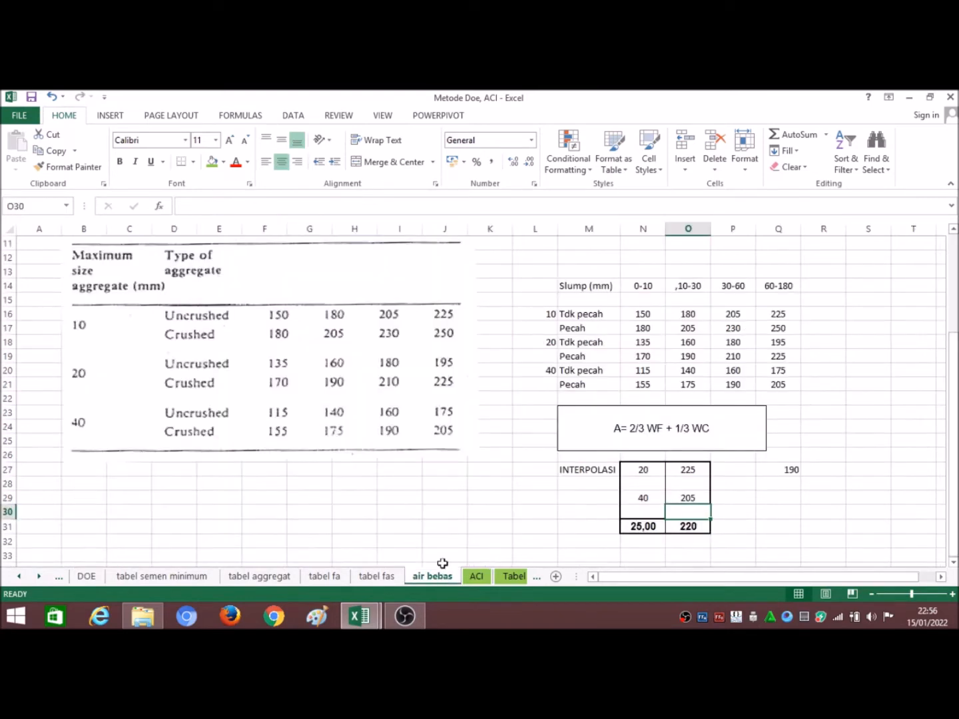
Step: Examine Table 3 of free-water contents on the air bebas sheet by slump range, maximum aggregate size and aggregate type
click(452, 483)
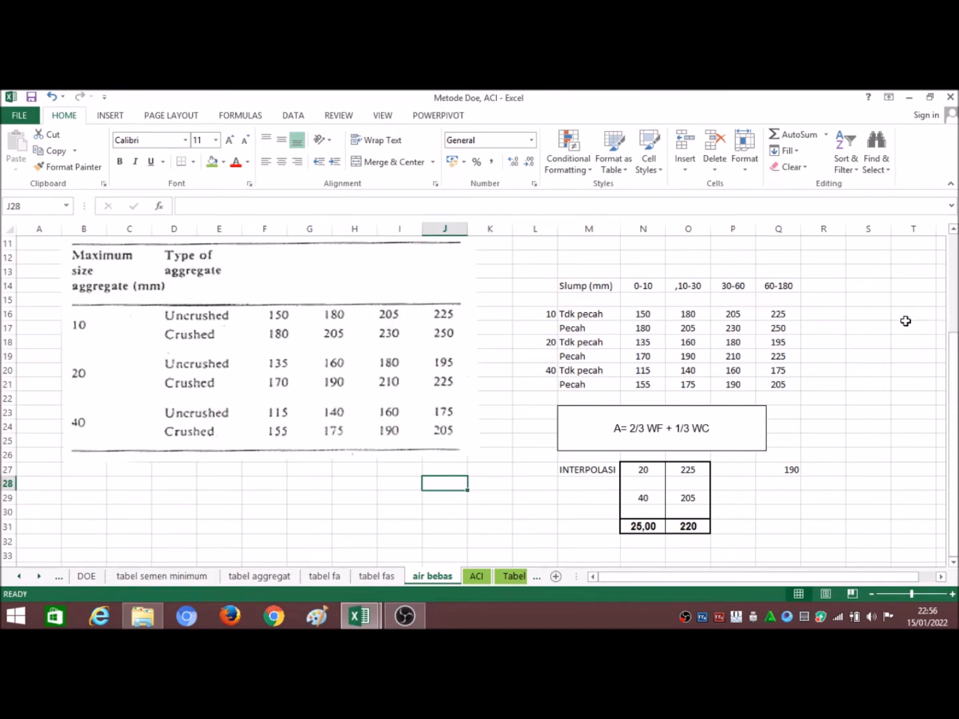
scroll(723, 321, up, 2)
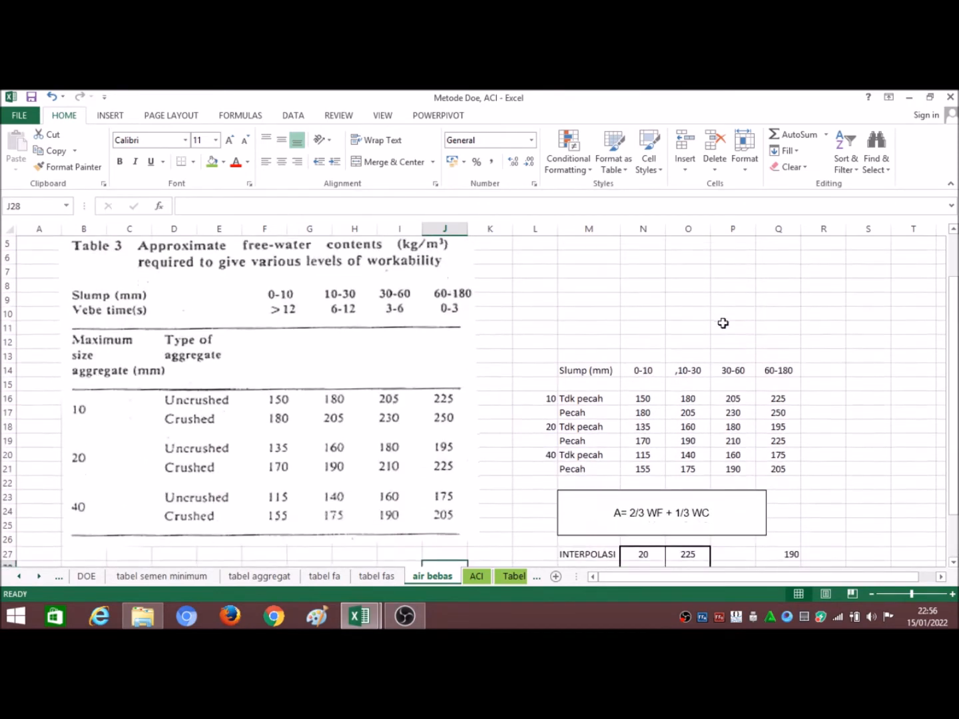
scroll(760, 370, down, 1)
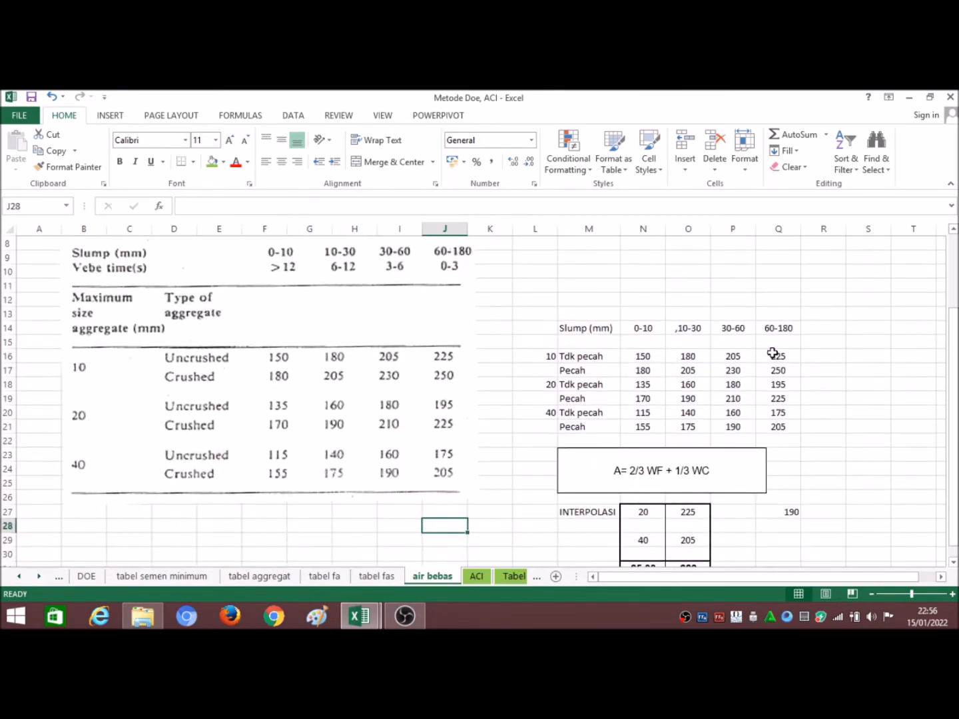
scroll(724, 353, up, 2)
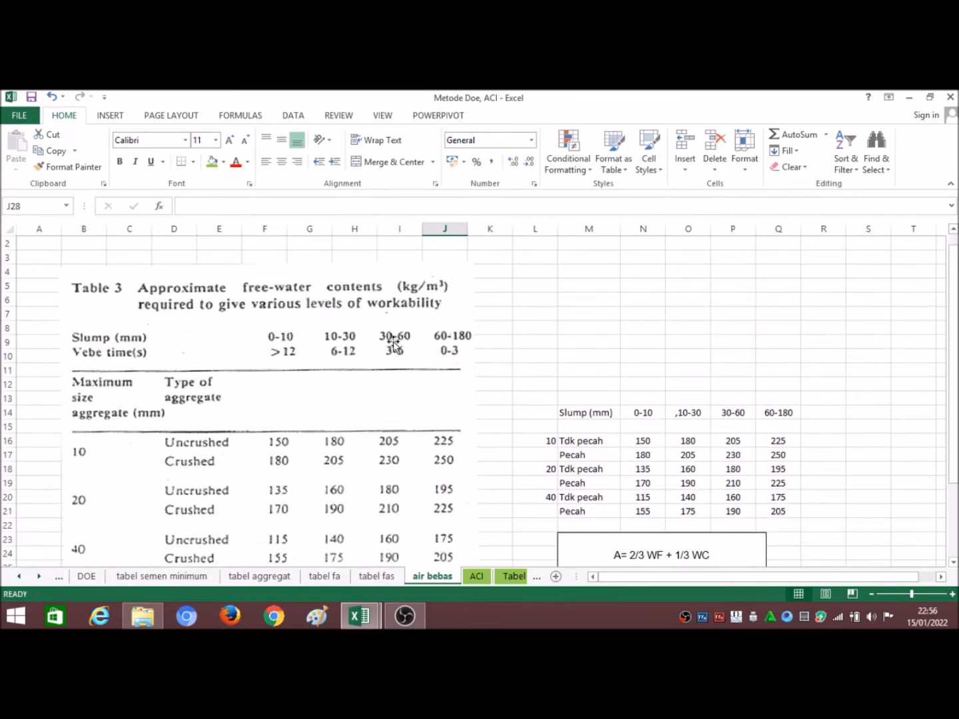
scroll(426, 387, down, 1)
scroll(418, 469, down, 1)
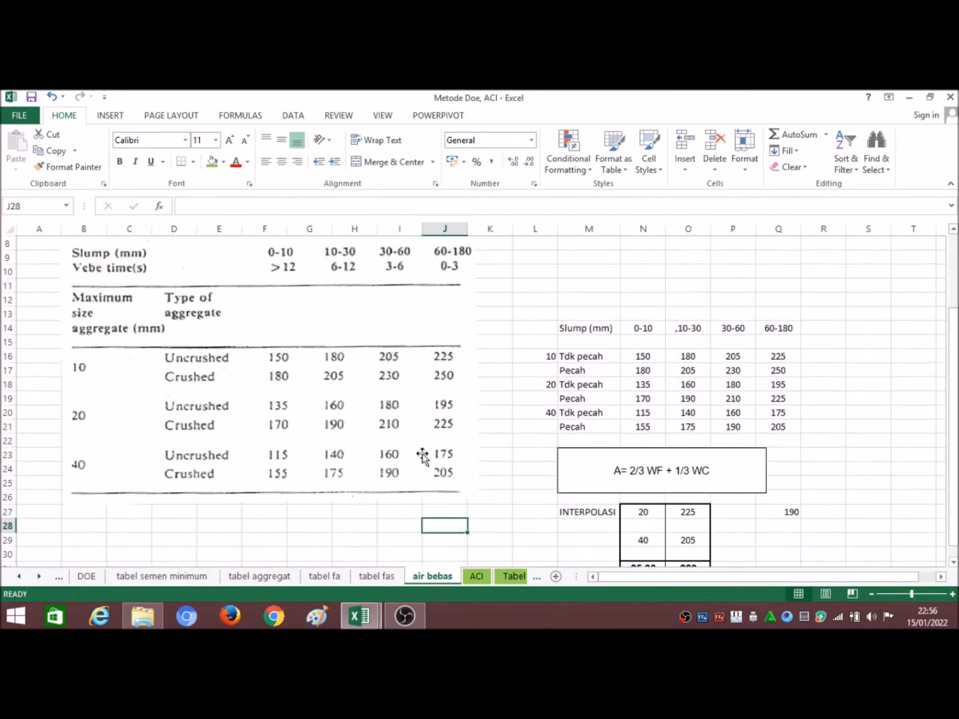
scroll(105, 414, up, 2)
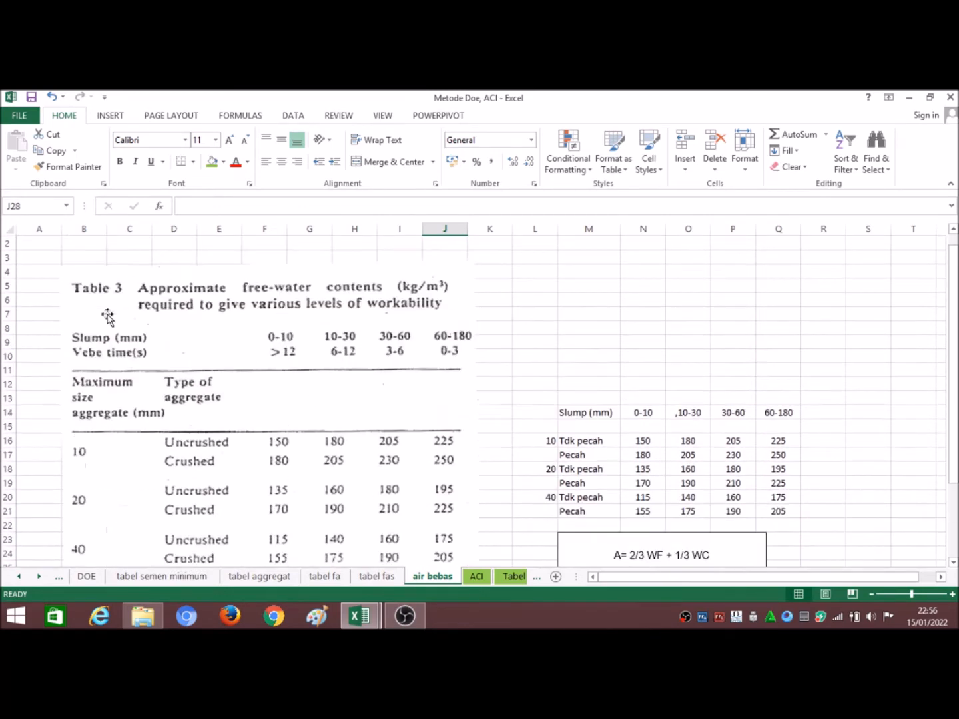
scroll(364, 384, down, 1)
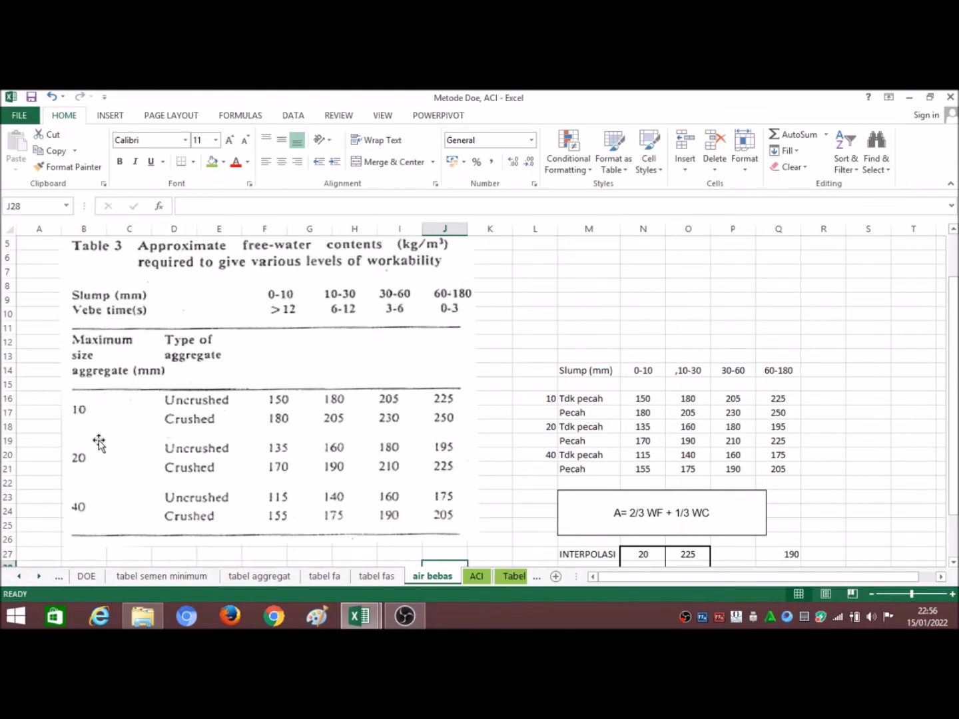
scroll(98, 447, down, 1)
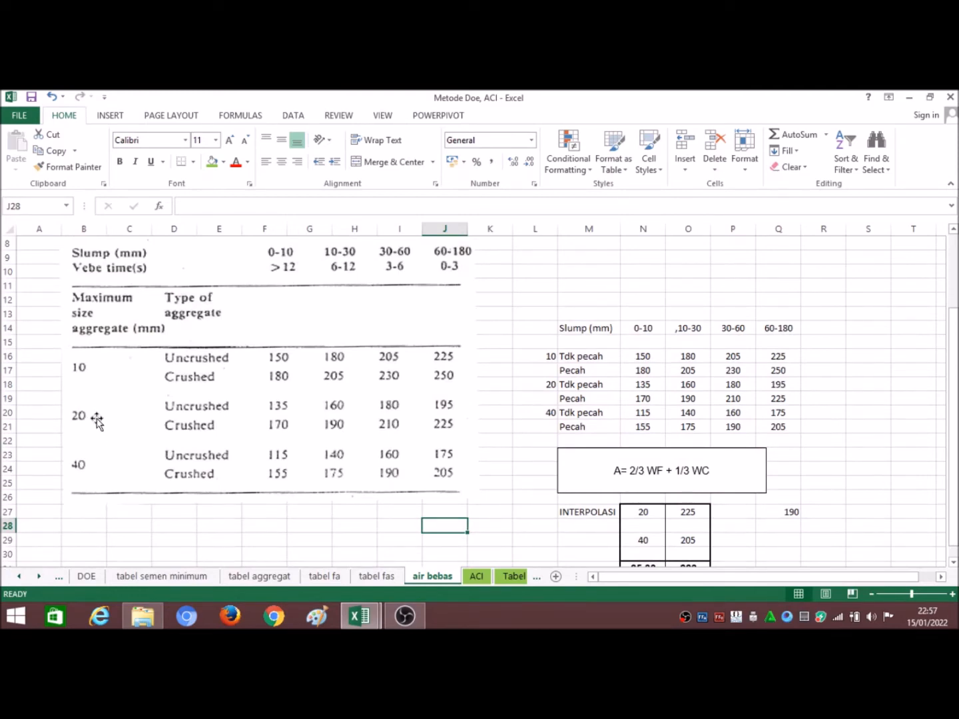
scroll(97, 419, down, 1)
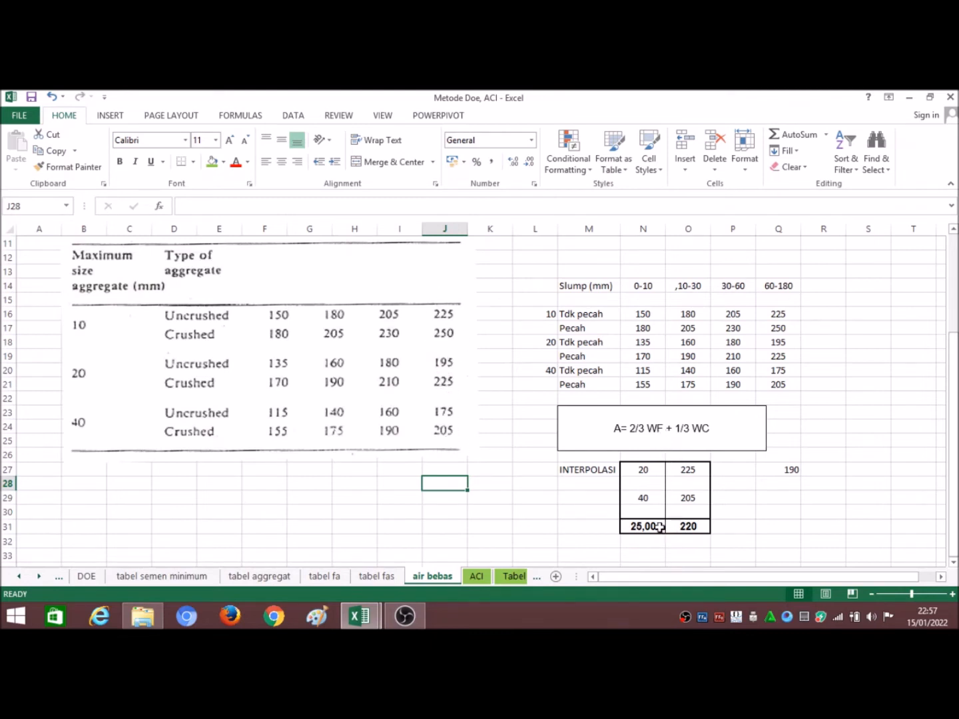
Step: Review the value in Q27 and the interpolation formula in O31 against the A = 2/3 WF + 1/3 WC equation
click(787, 468)
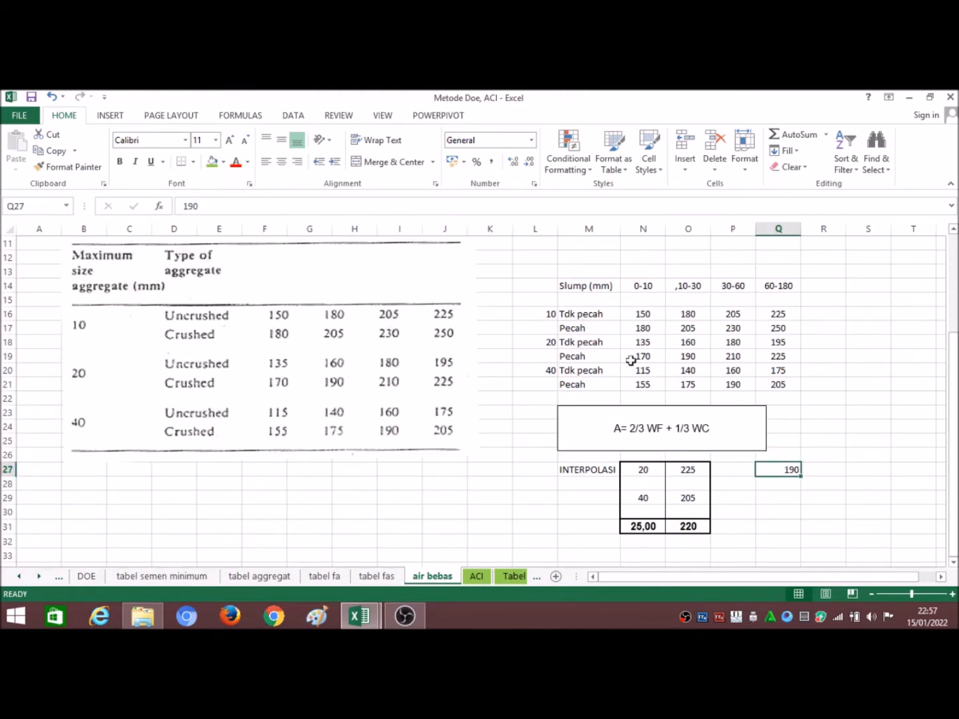
scroll(672, 518, down, 1)
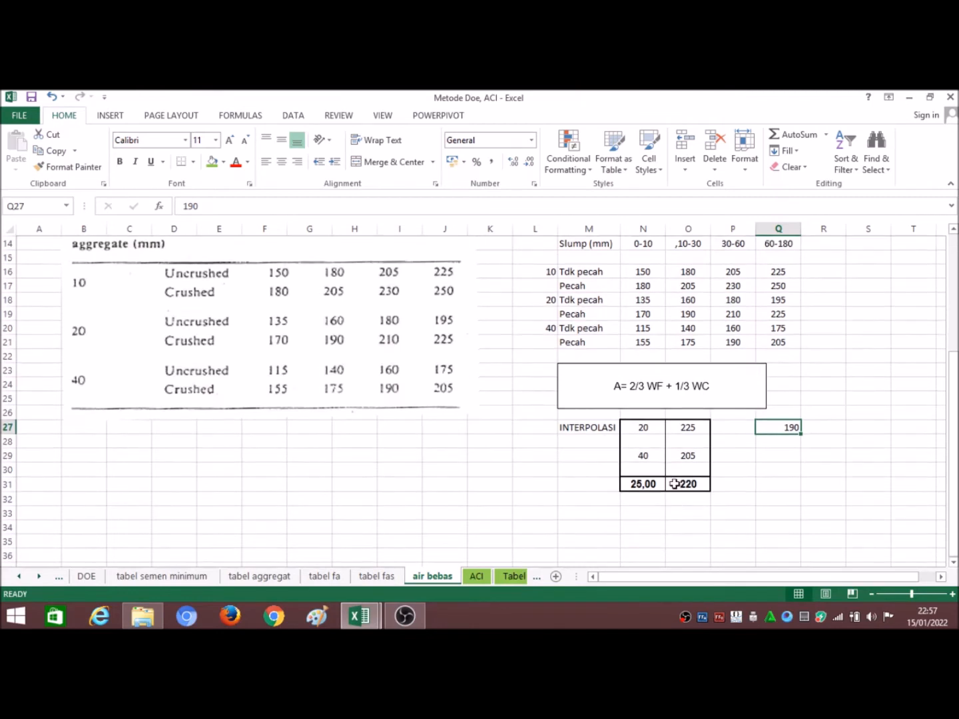
scroll(662, 400, up, 1)
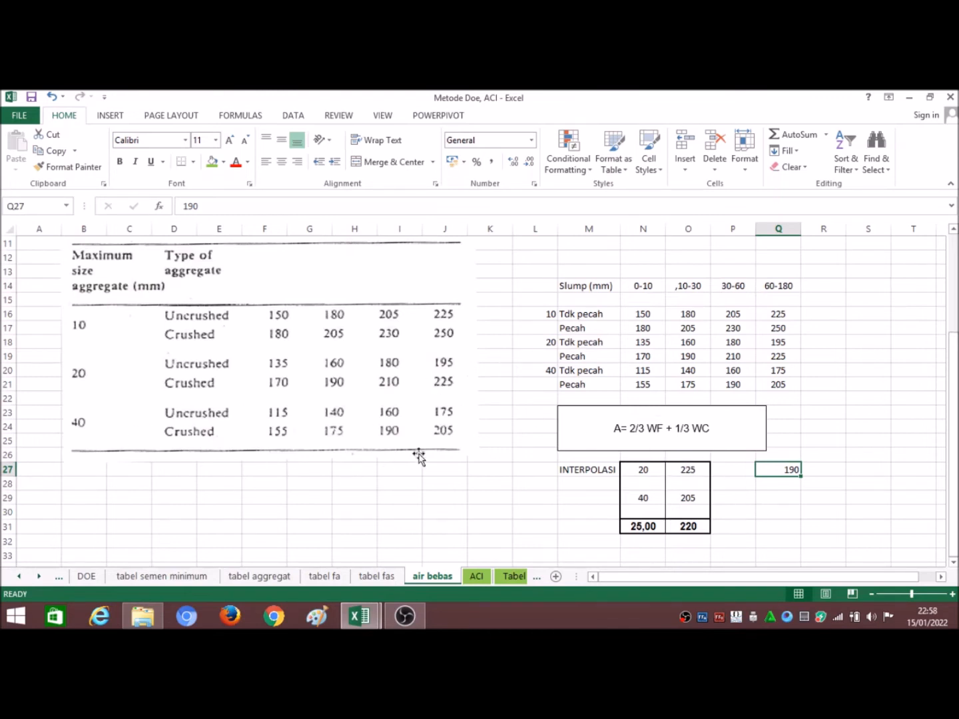
click(696, 536)
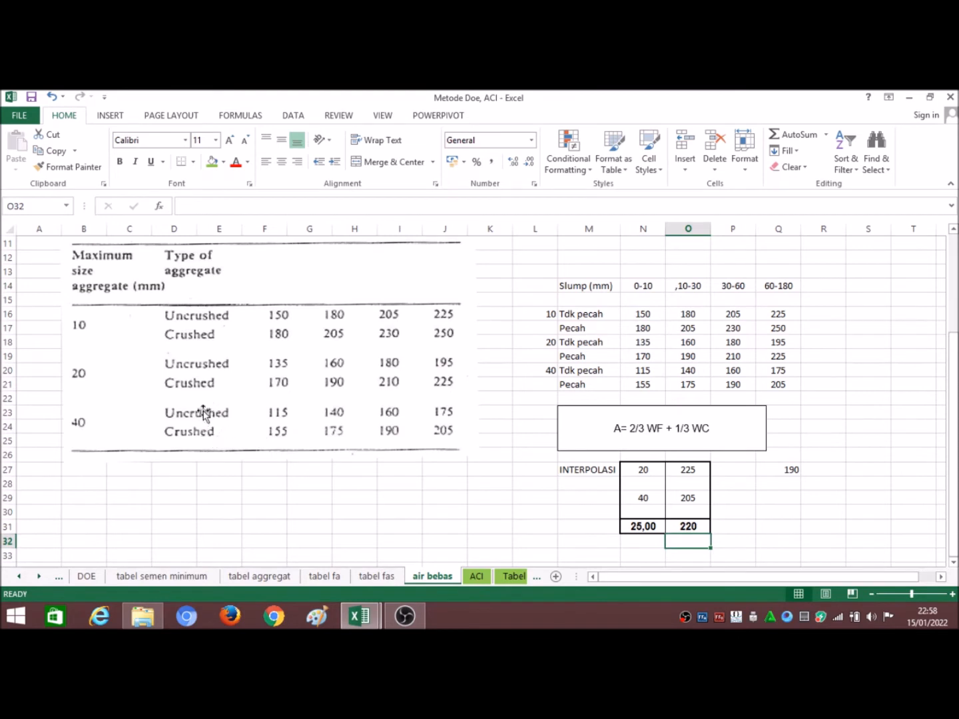
click(690, 526)
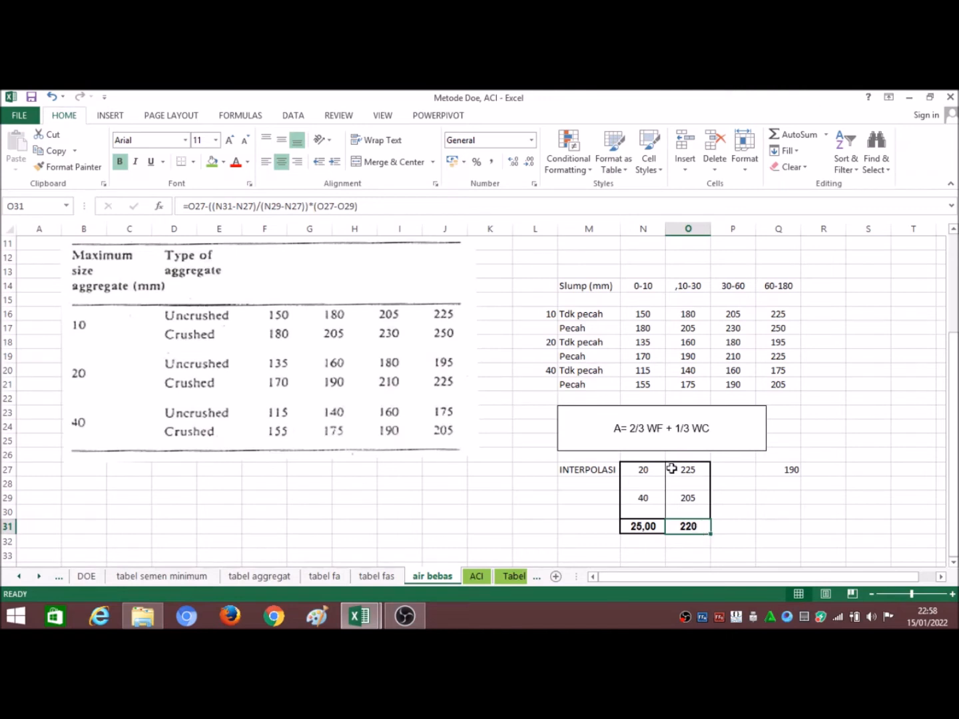
click(771, 469)
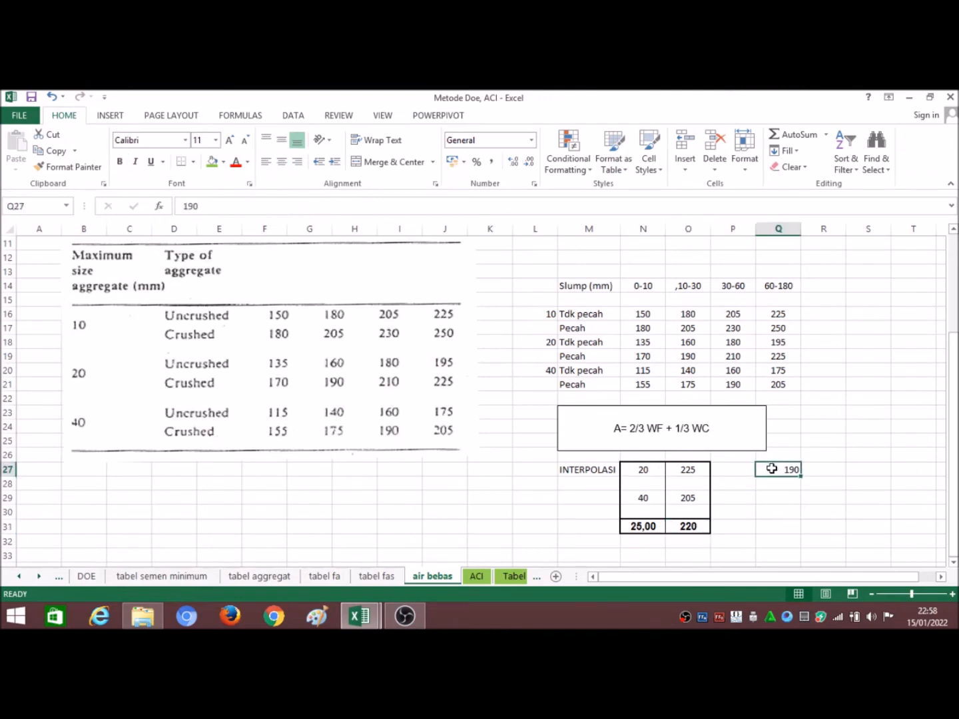
Step: Set the water contents in the INTERPOLASI table to 195 for 20 mm aggregate and 175 for 40 mm aggregate
click(653, 471)
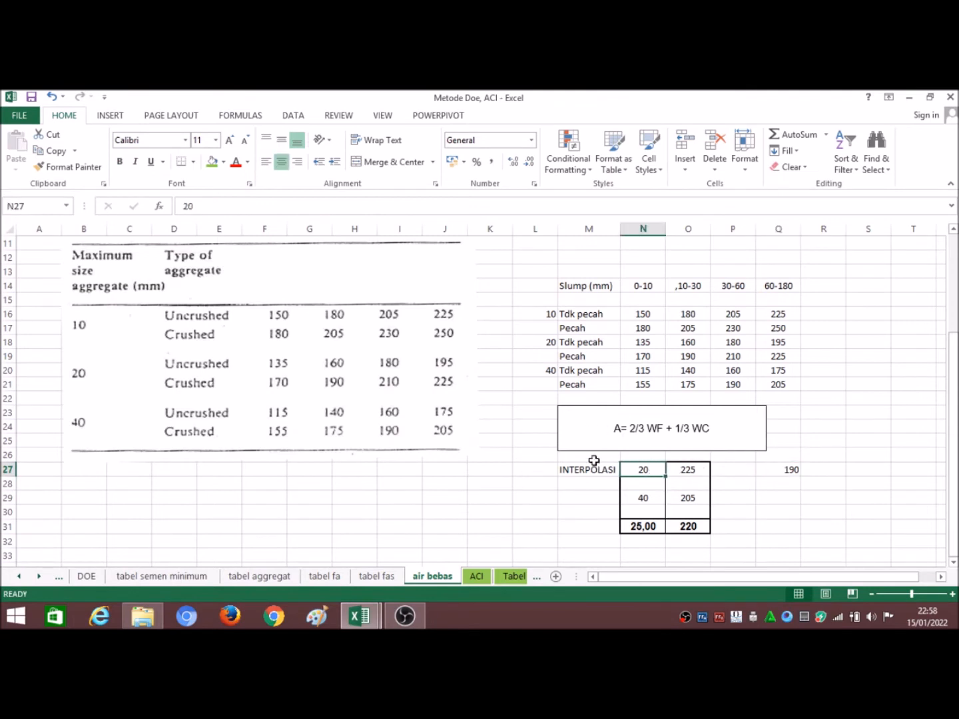
click(676, 468)
text(195)
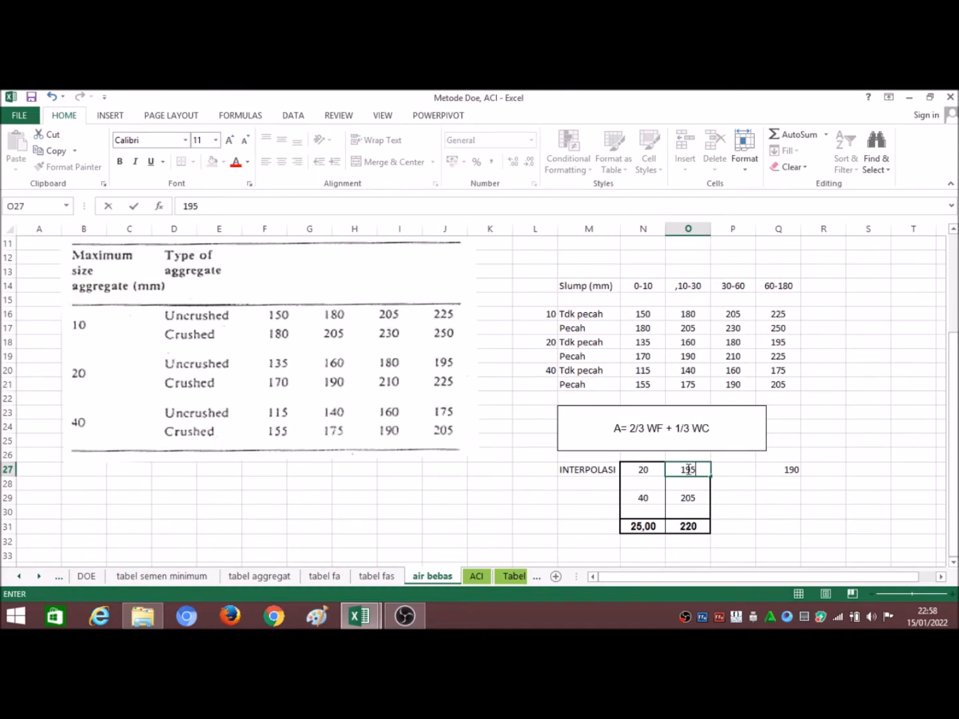
key(Return)
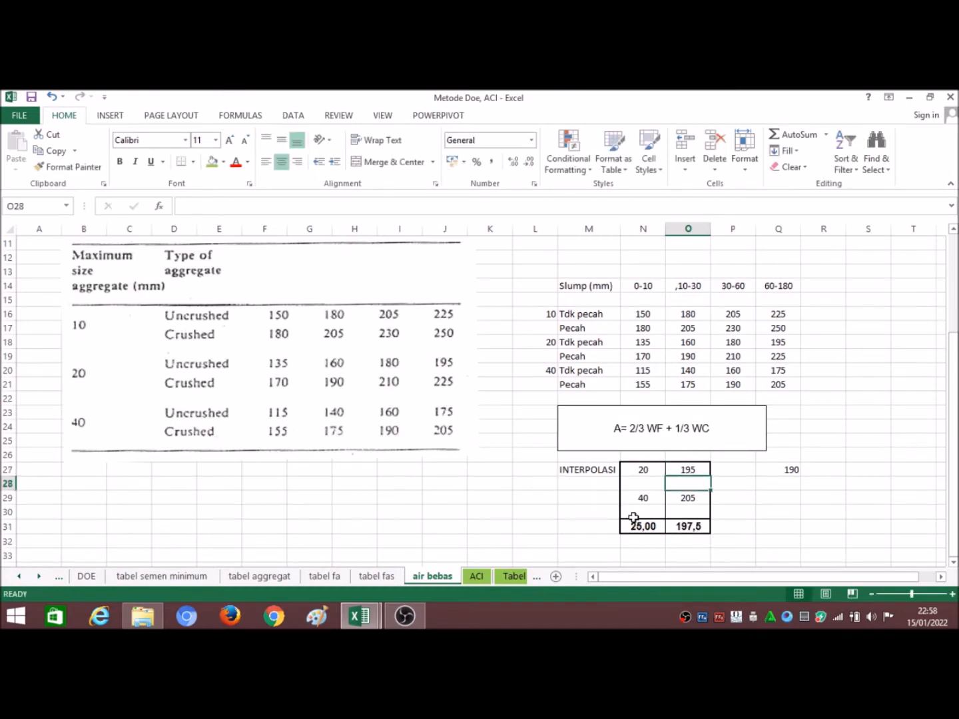
click(681, 504)
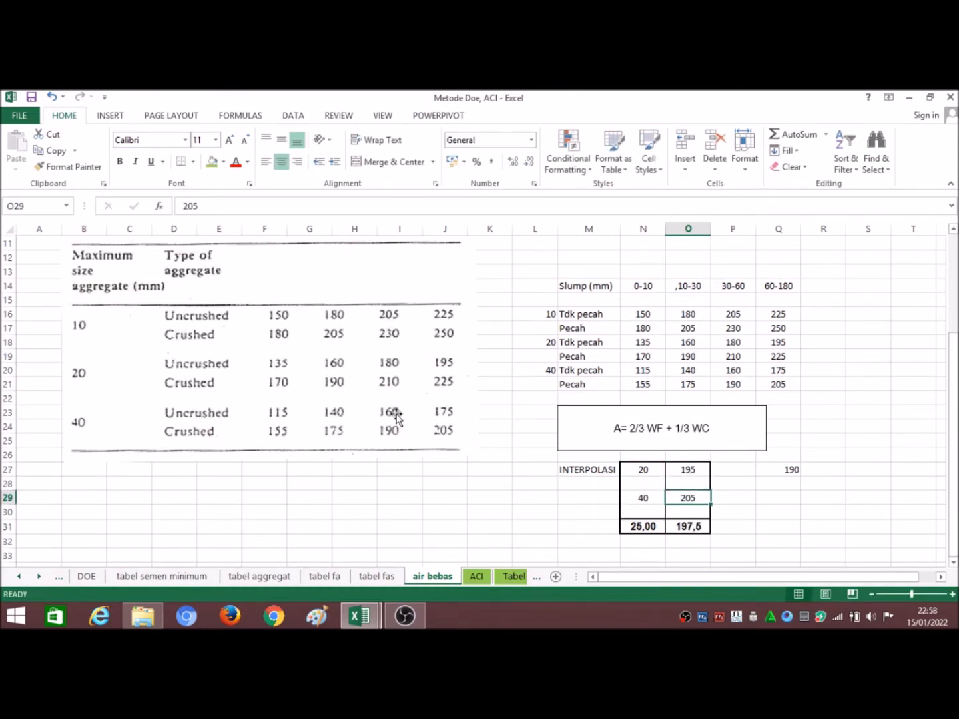
text(17)
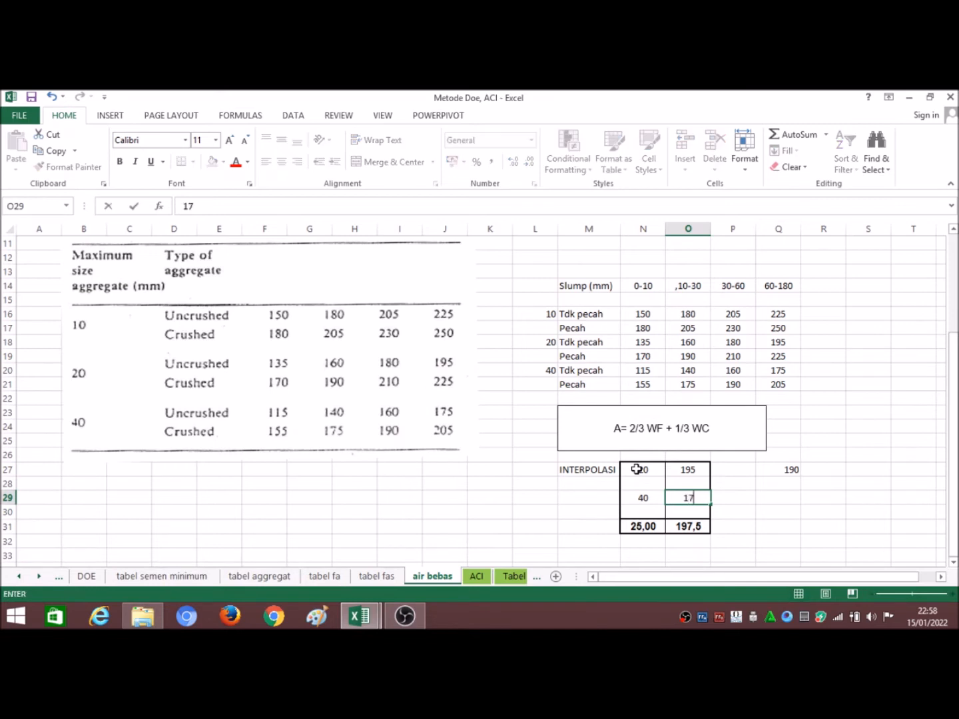
key(Return)
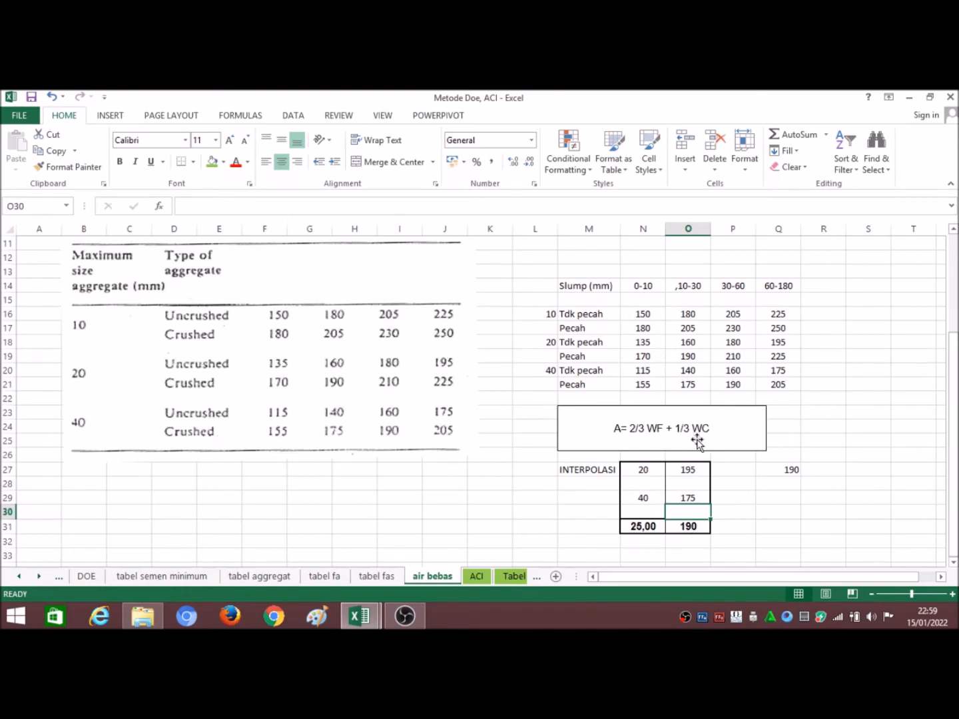
Step: Return to the DOE sheet and review the Berat Sementious formula and the cells it references
click(87, 577)
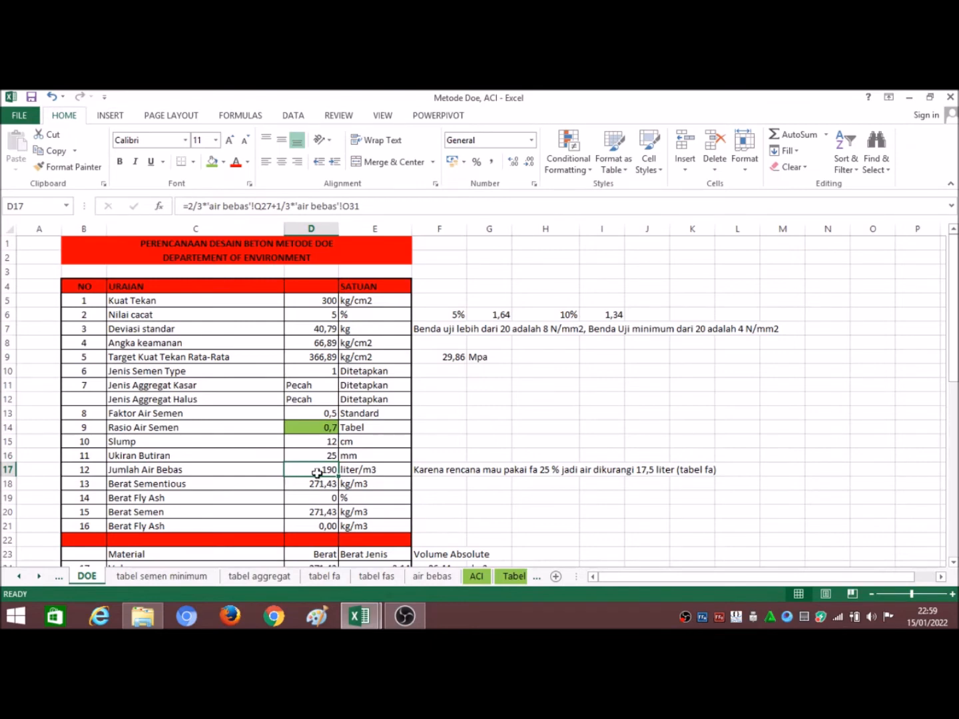
scroll(317, 472, down, 1)
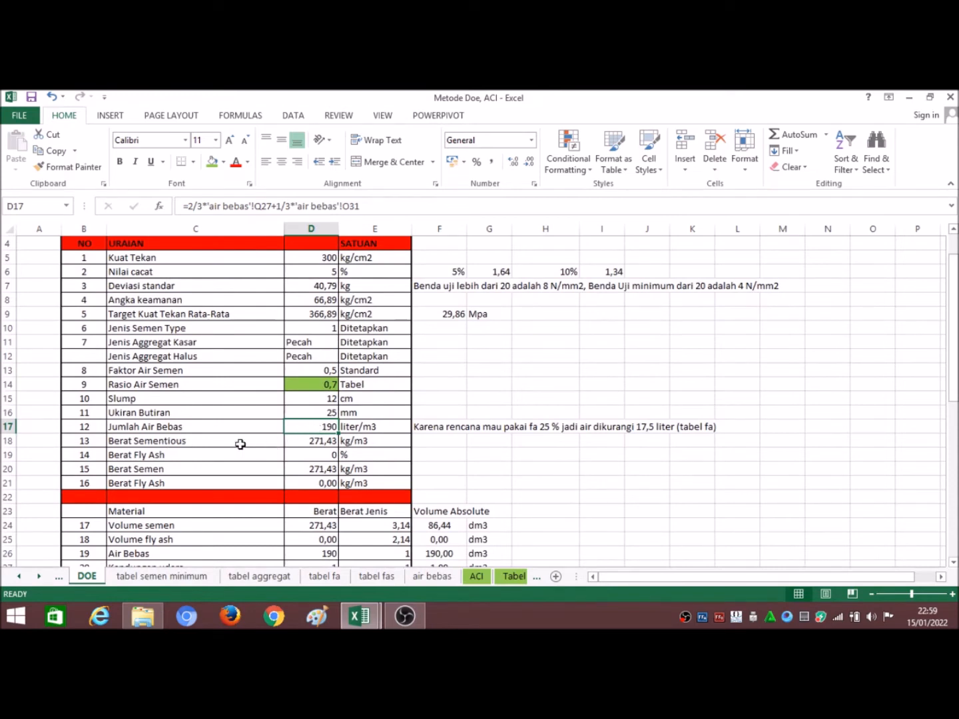
click(314, 443)
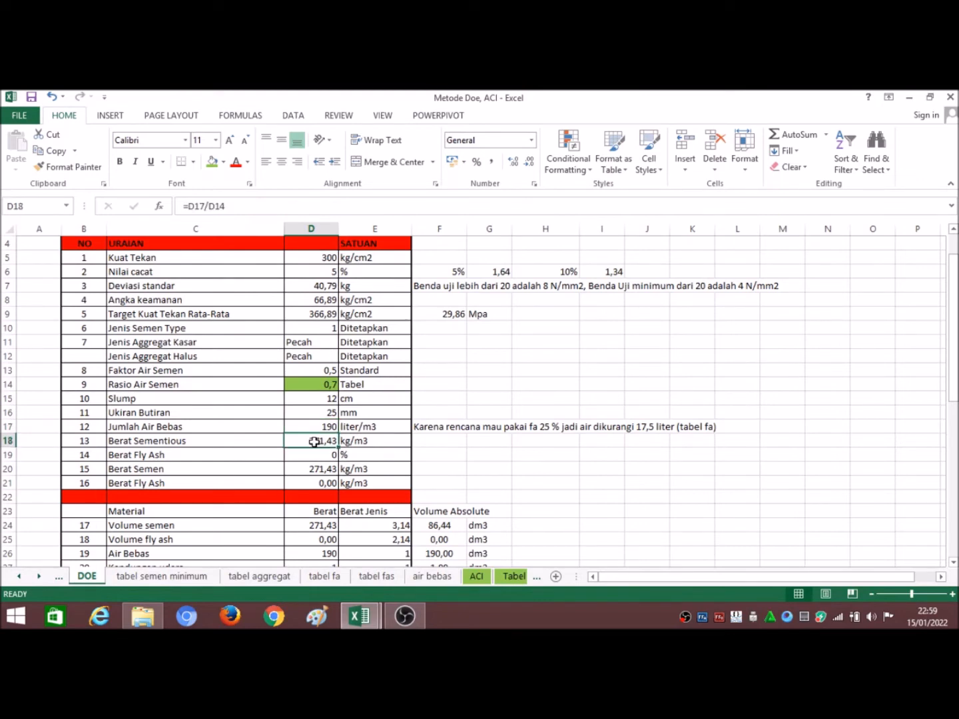
click(241, 207)
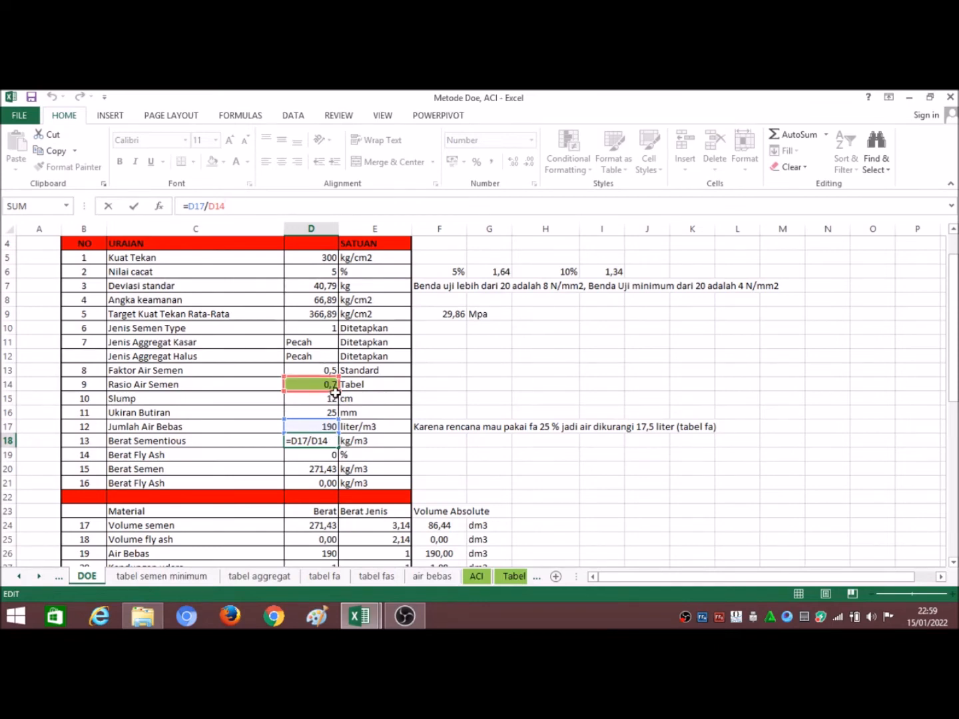
click(454, 469)
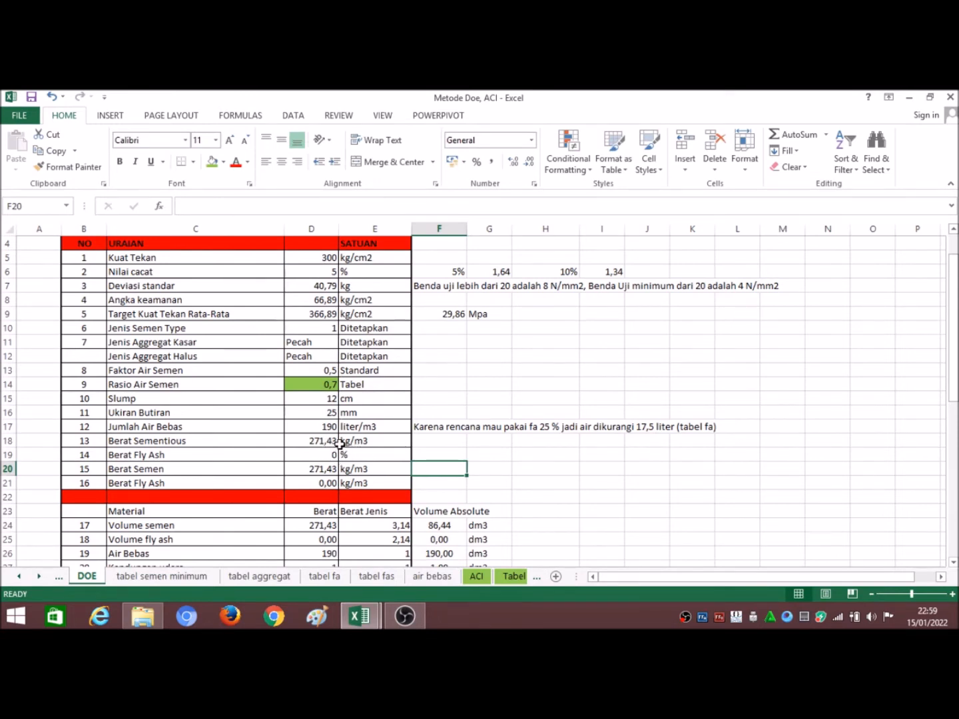
Step: Check the Berat Semen formula, then the weight and Berat Jenis entries in the Volume semen row
scroll(329, 458, down, 1)
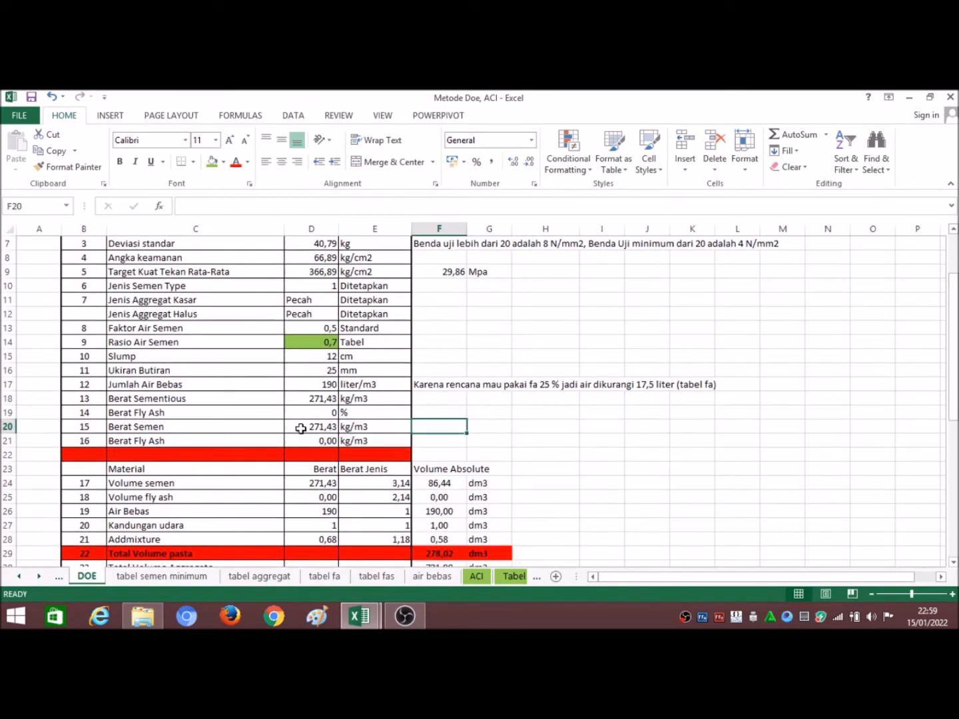
click(301, 428)
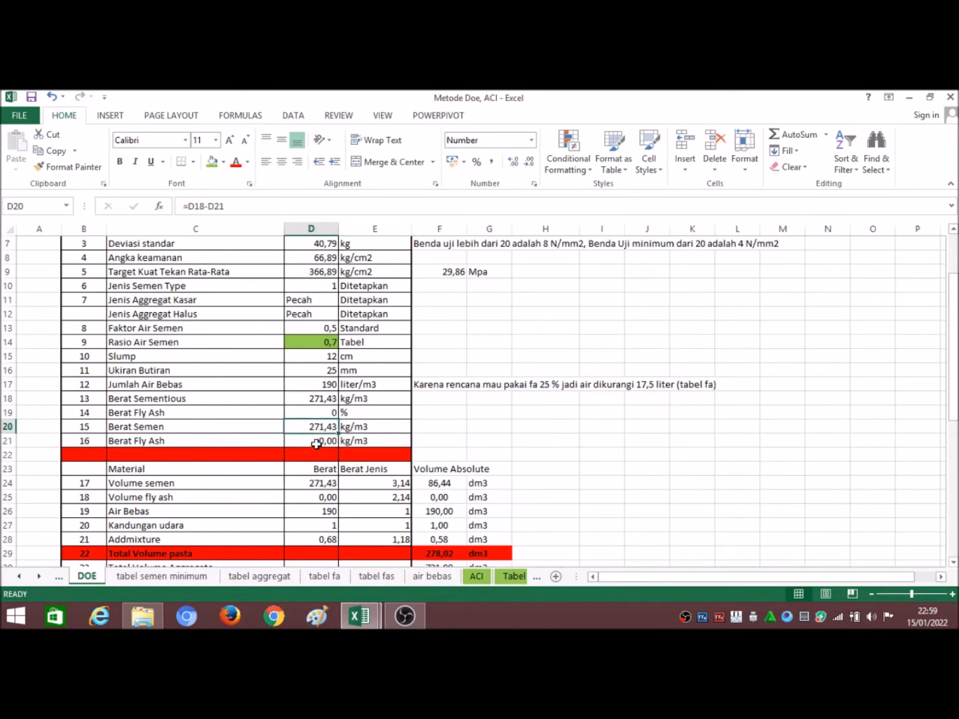
scroll(326, 424, down, 1)
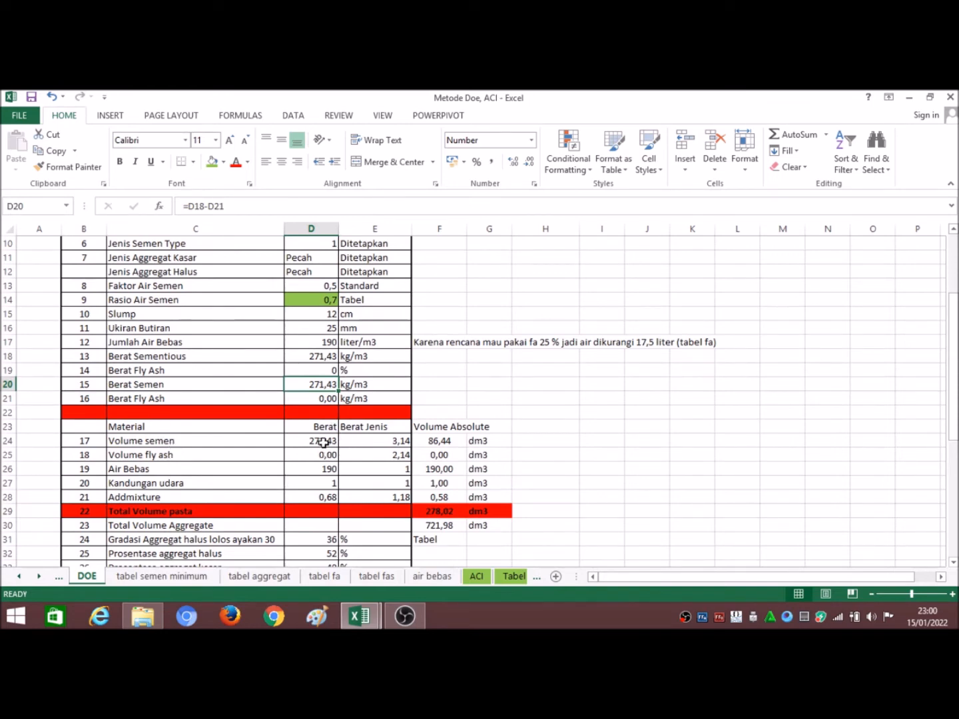
key(Down)
key(Down)
key(Down)
key(Down)
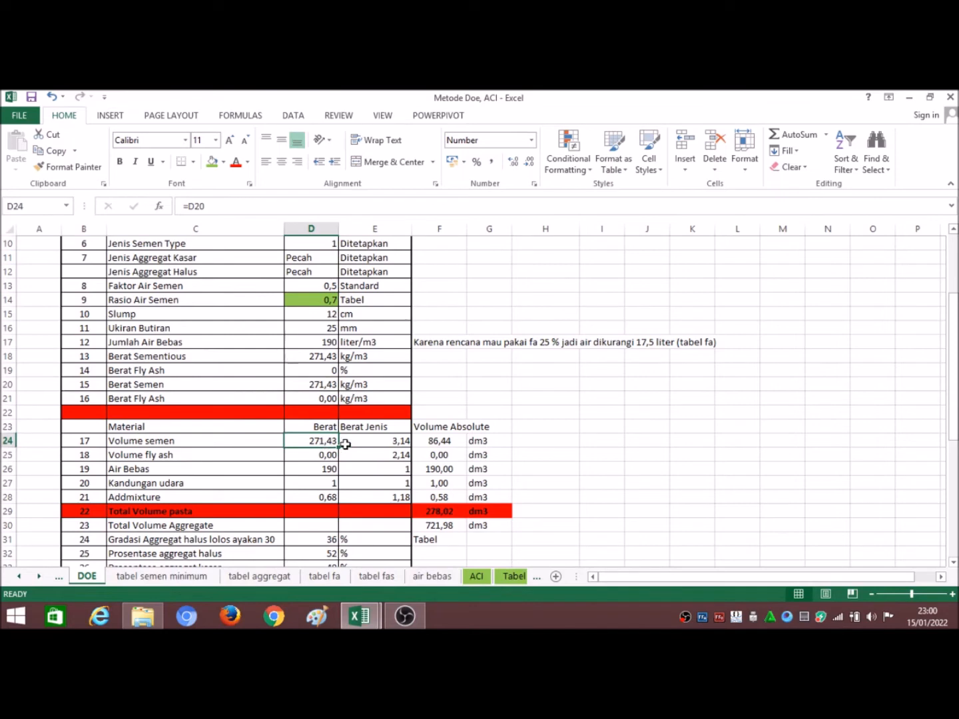
click(392, 442)
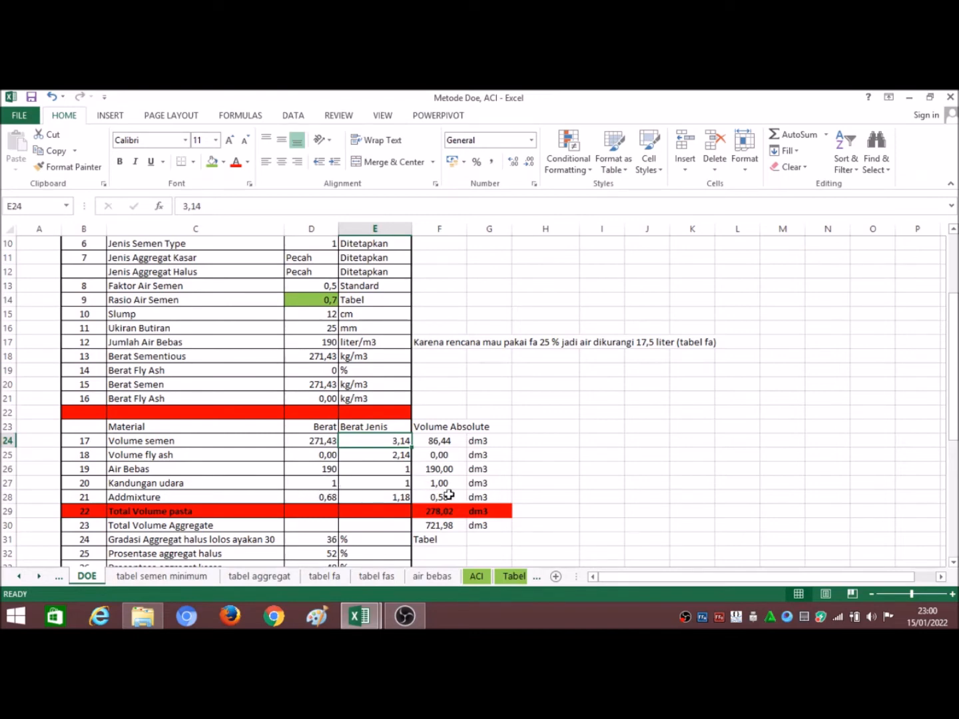
Step: Inspect the Addmixture weight formula in D28 and the cells it references
click(320, 494)
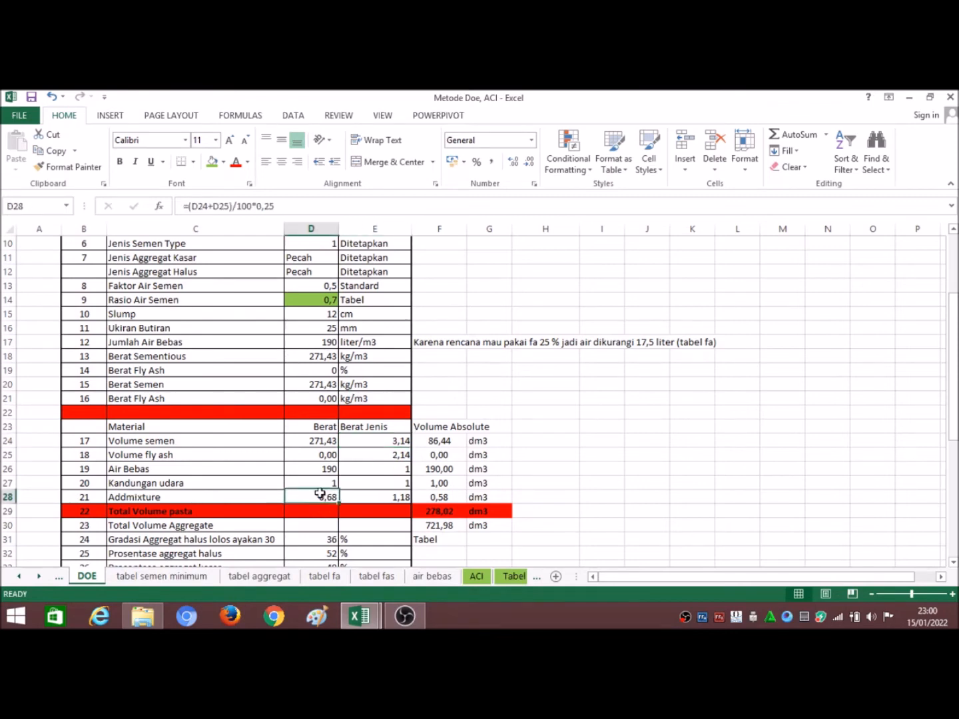
click(288, 208)
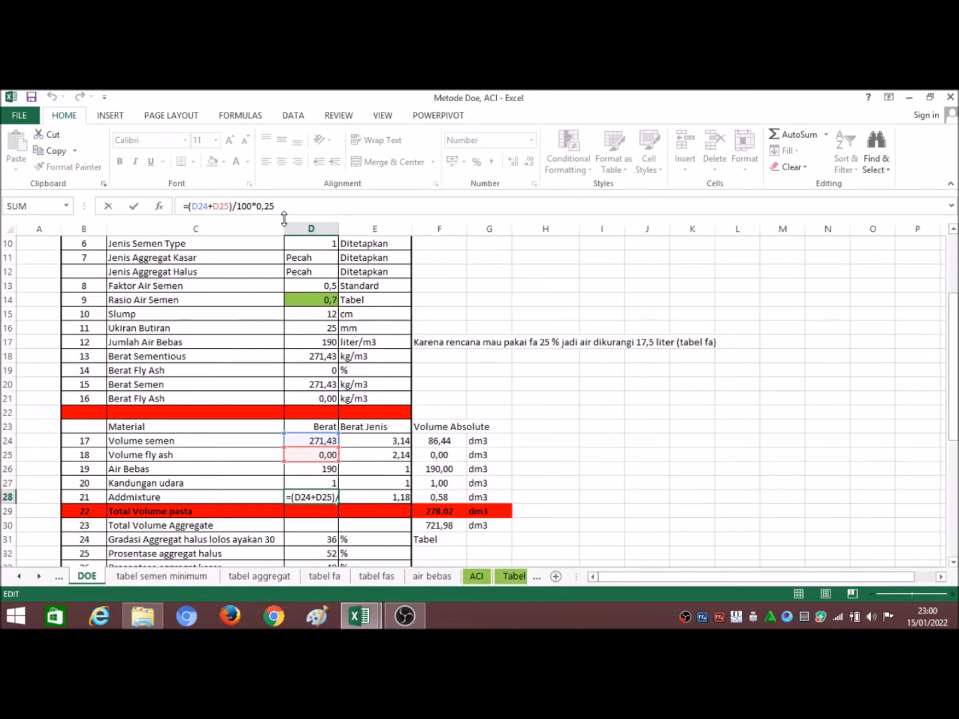
click(588, 440)
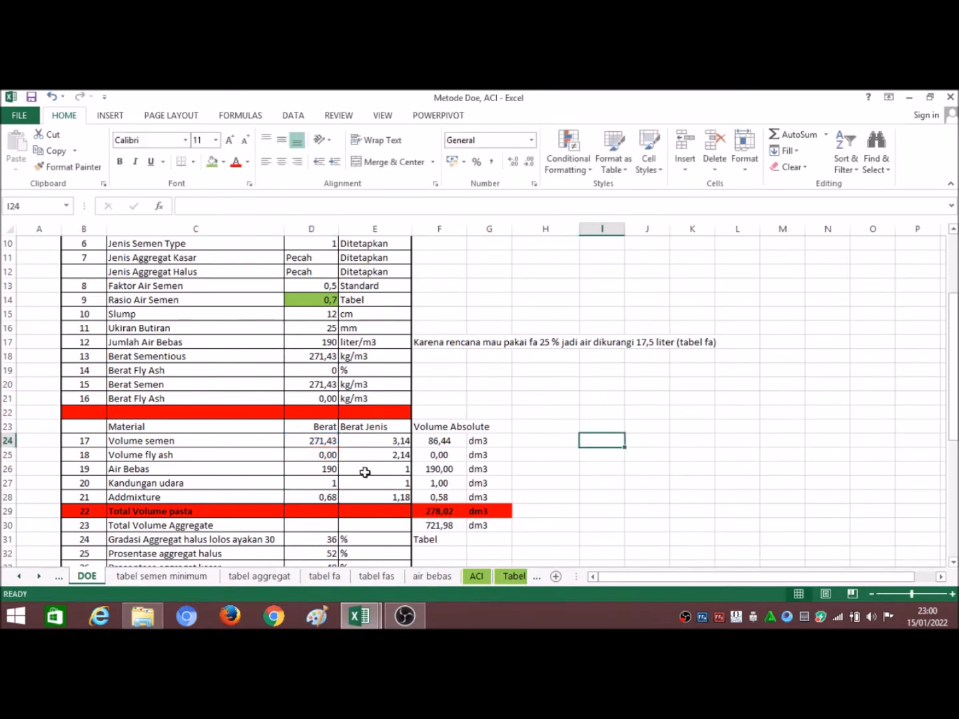
Step: Extend the Addmixture label in C28 to read "Addmixture Type D"
click(309, 500)
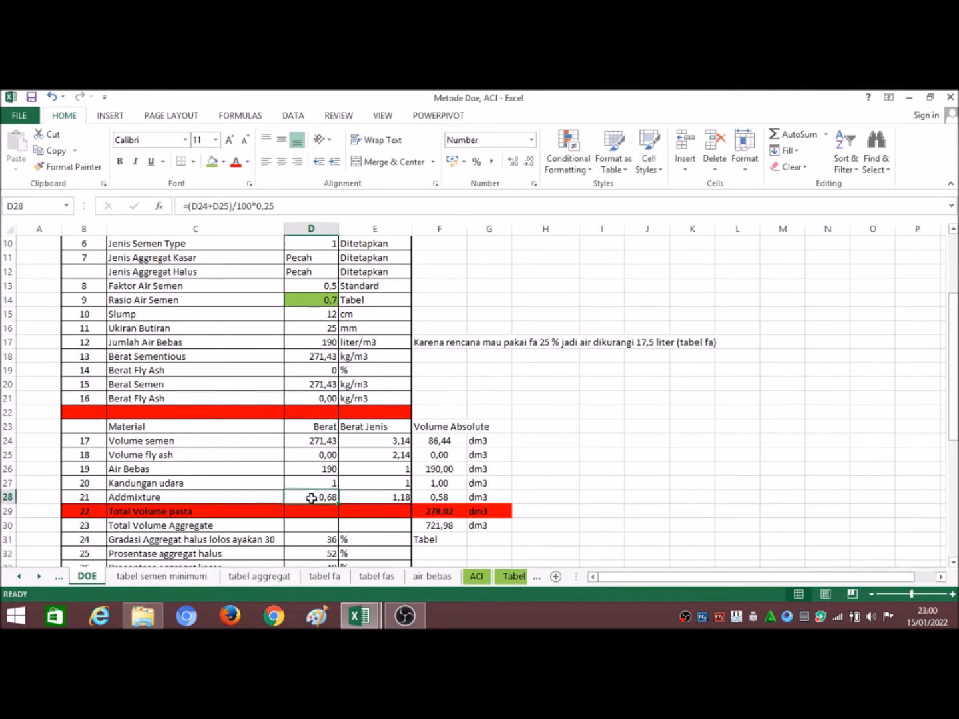
click(262, 494)
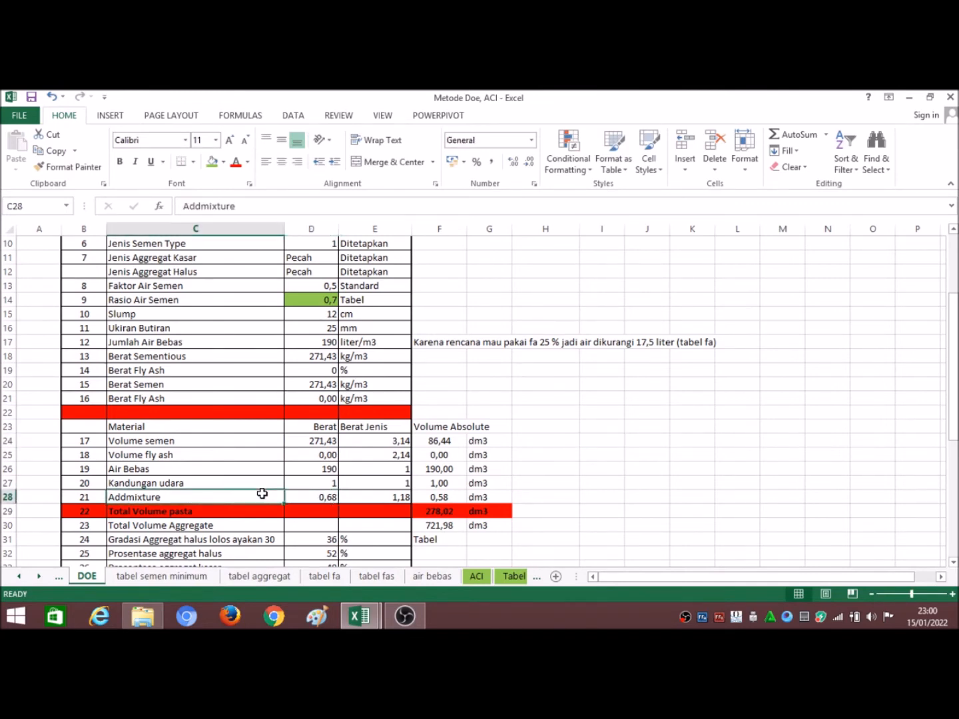
click(270, 207)
text(tY)
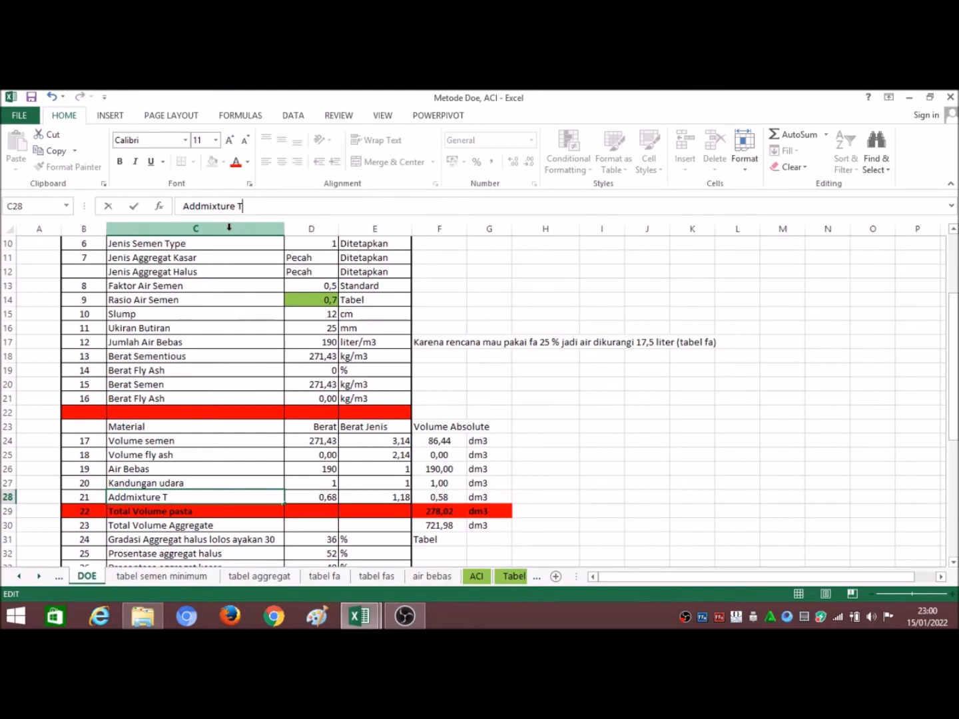
text(pe D)
key(Return)
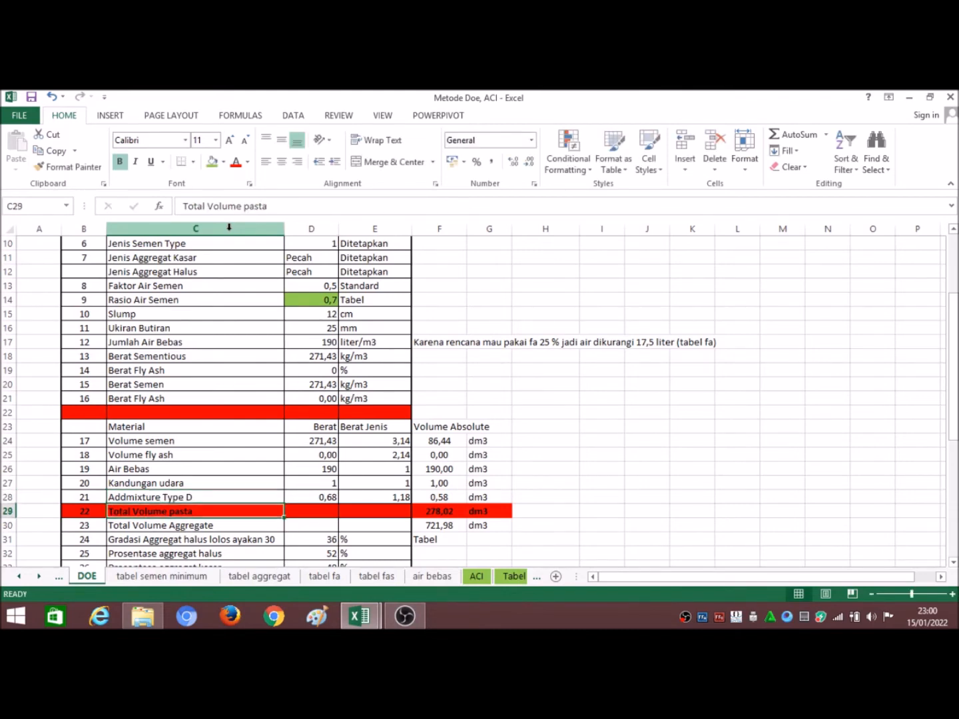
Step: Review the admixture's Berat Jenis and the Volume Absolute formulas for cement, Total Volume pasta and Total Volume Aggregate
click(389, 498)
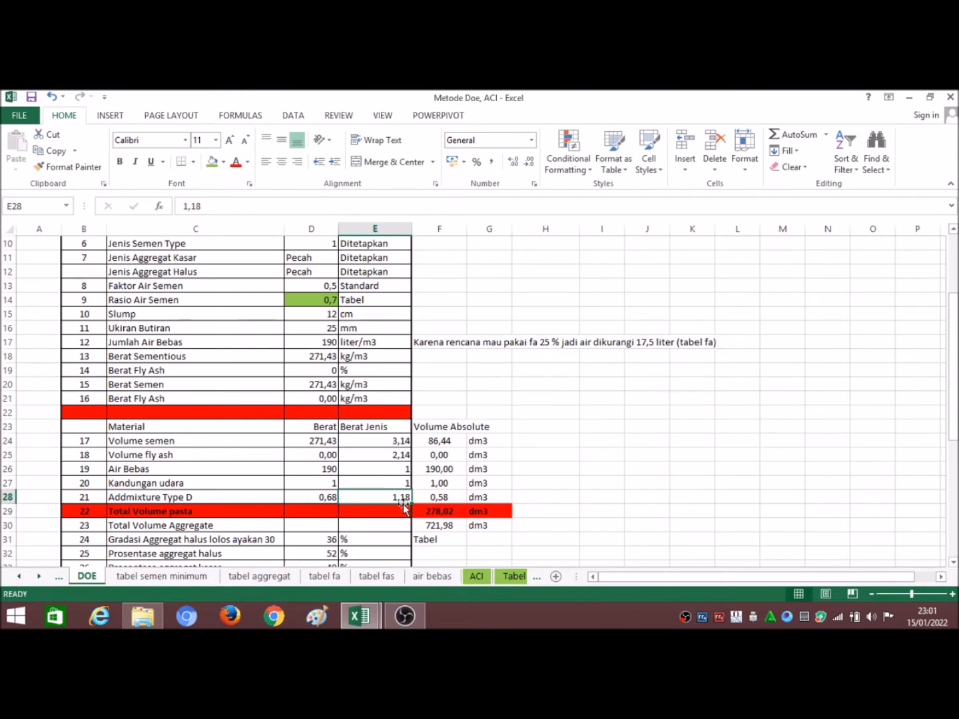
click(431, 440)
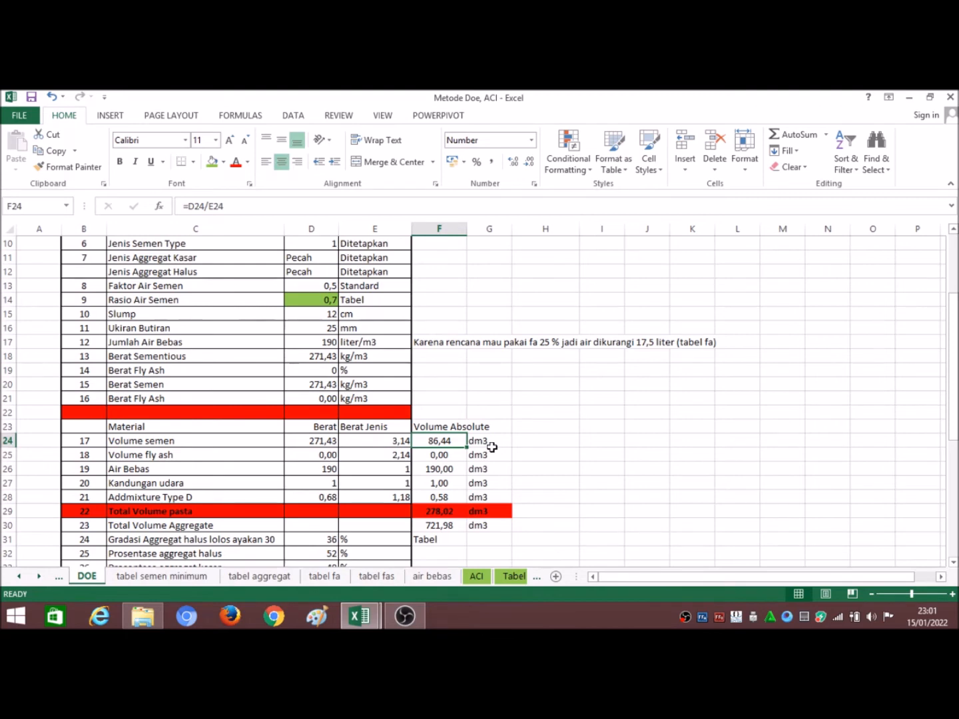
scroll(475, 516, down, 1)
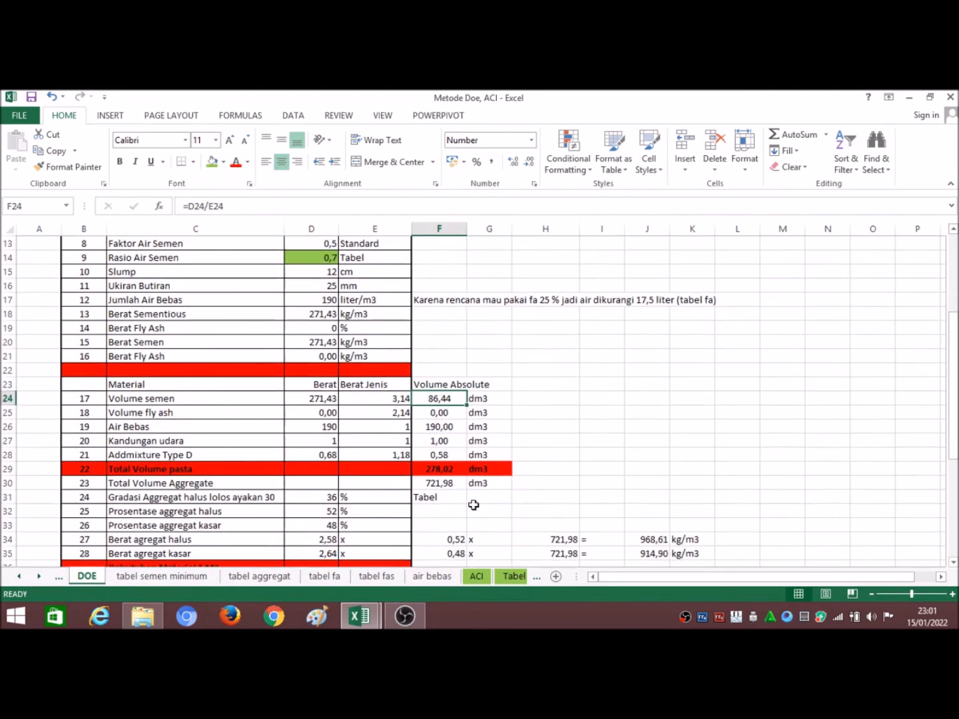
click(456, 469)
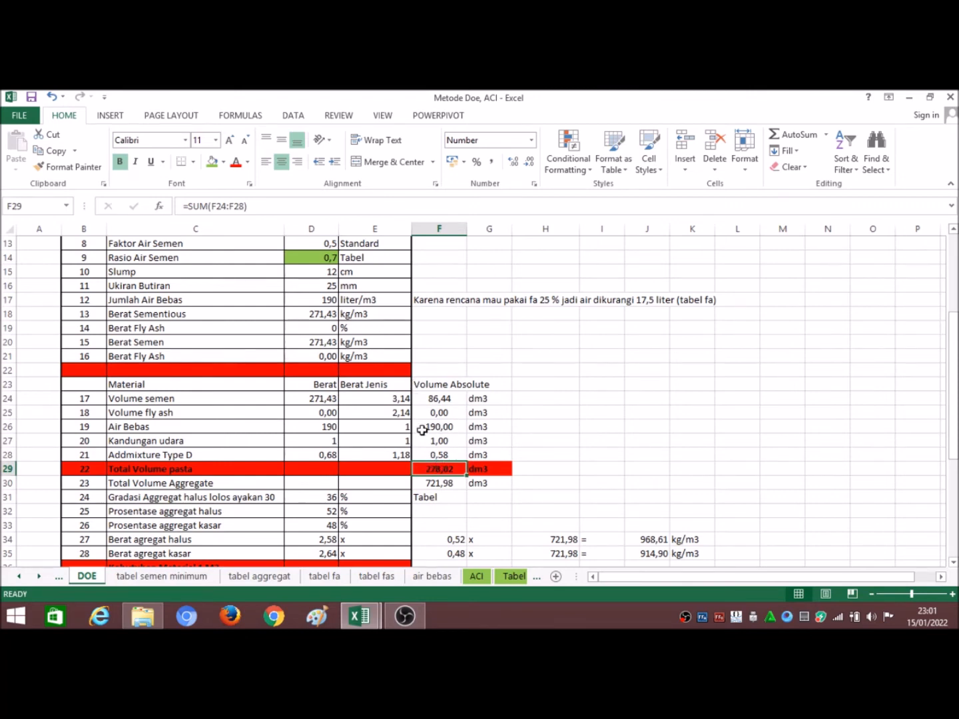
scroll(436, 451, down, 1)
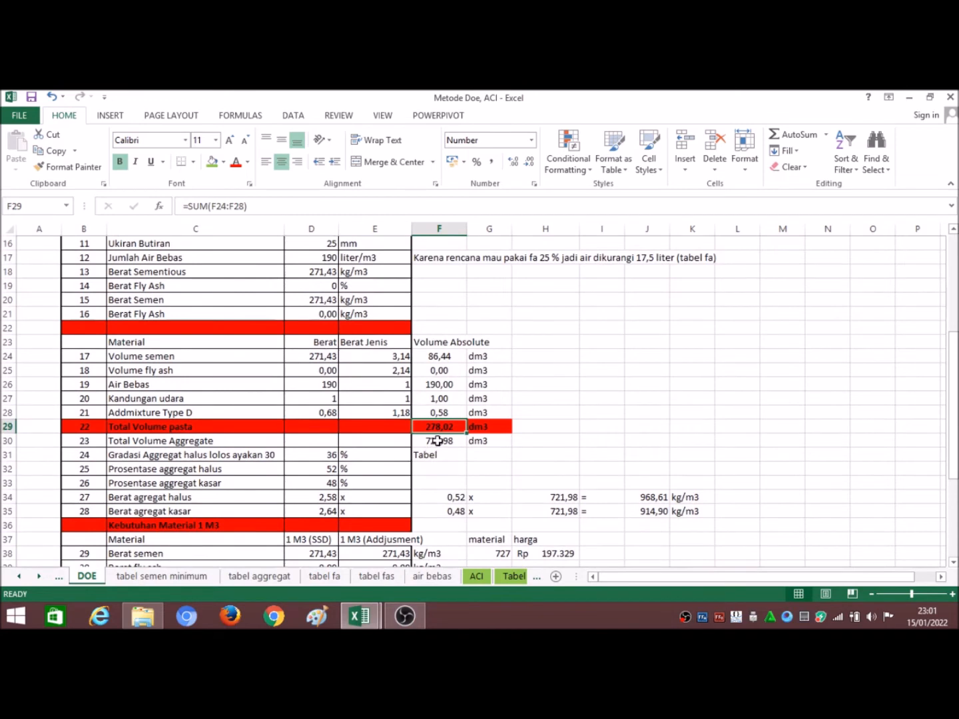
click(437, 440)
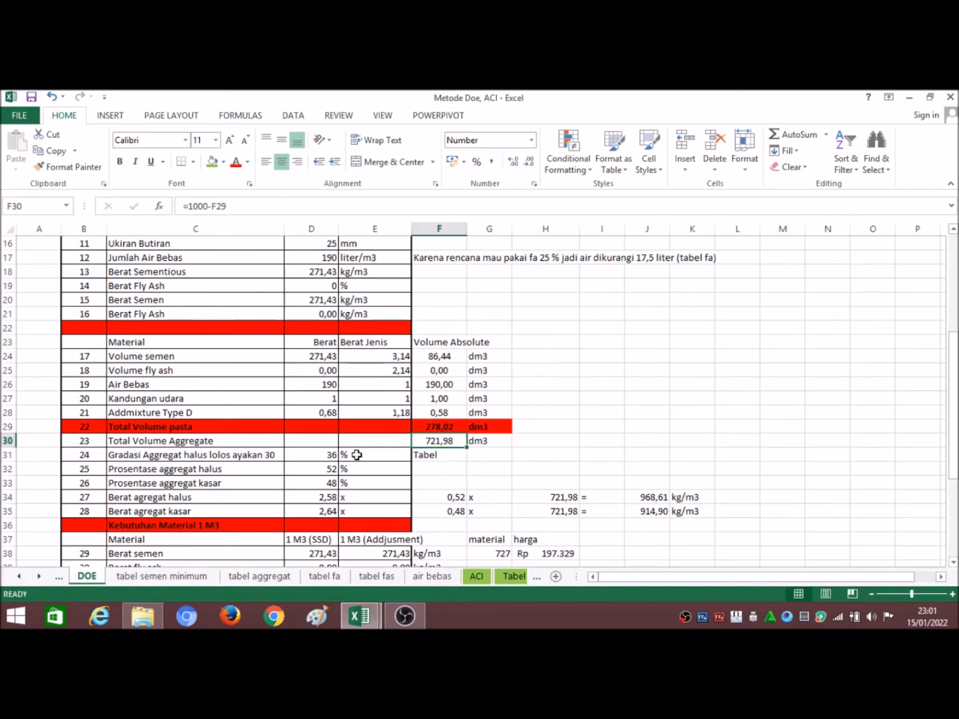
Step: Check the Gradasi Aggregat halus lolos ayakan 30 row and the Prosentase aggregat halus value
click(193, 459)
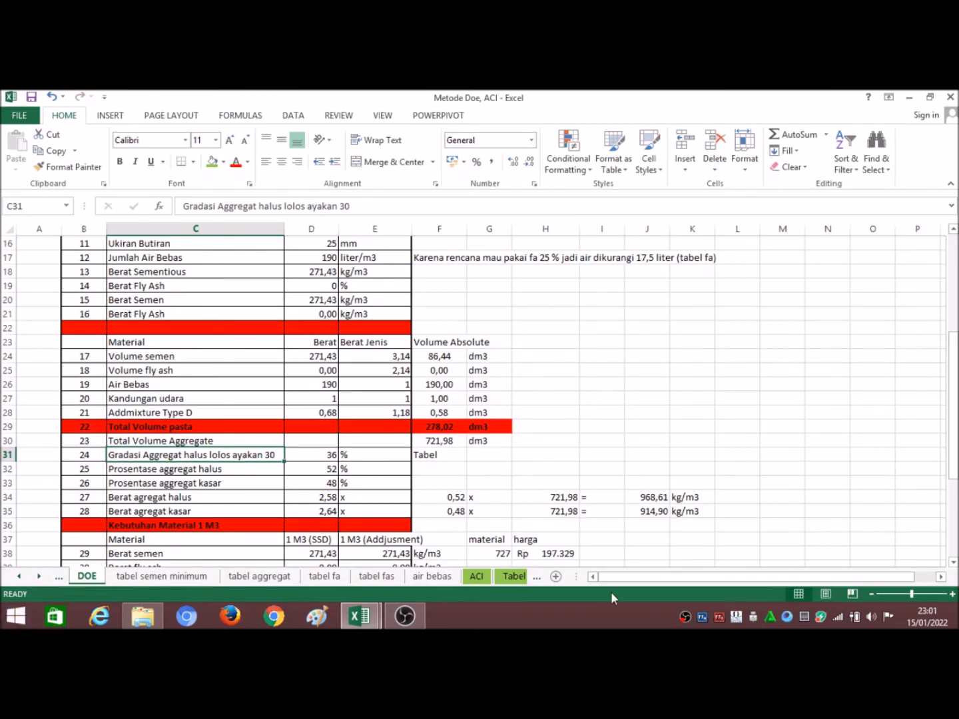
click(322, 456)
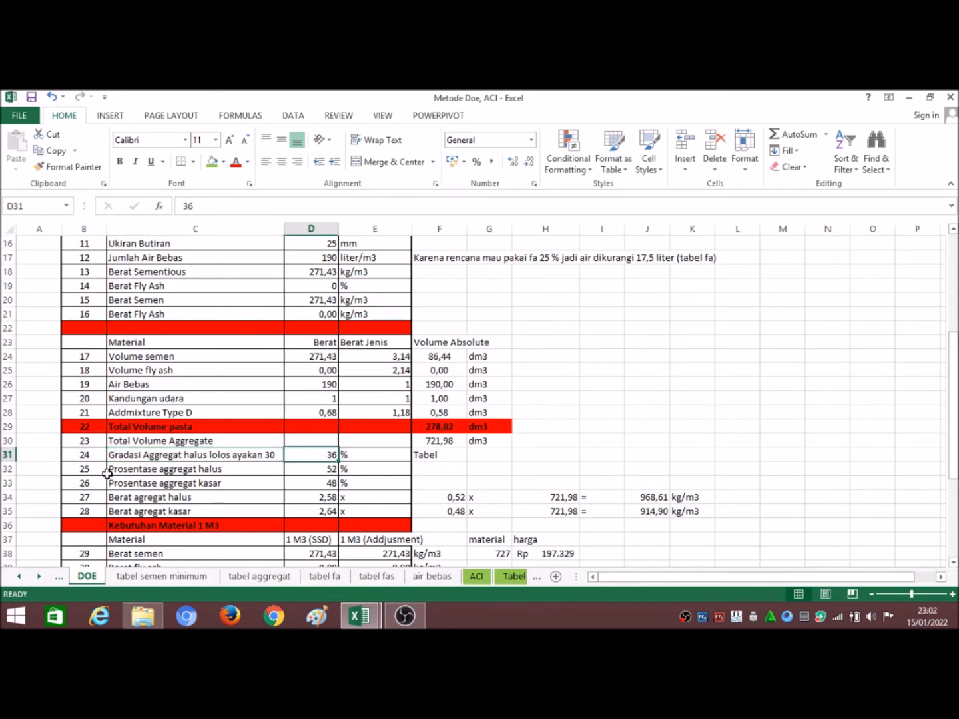
click(300, 470)
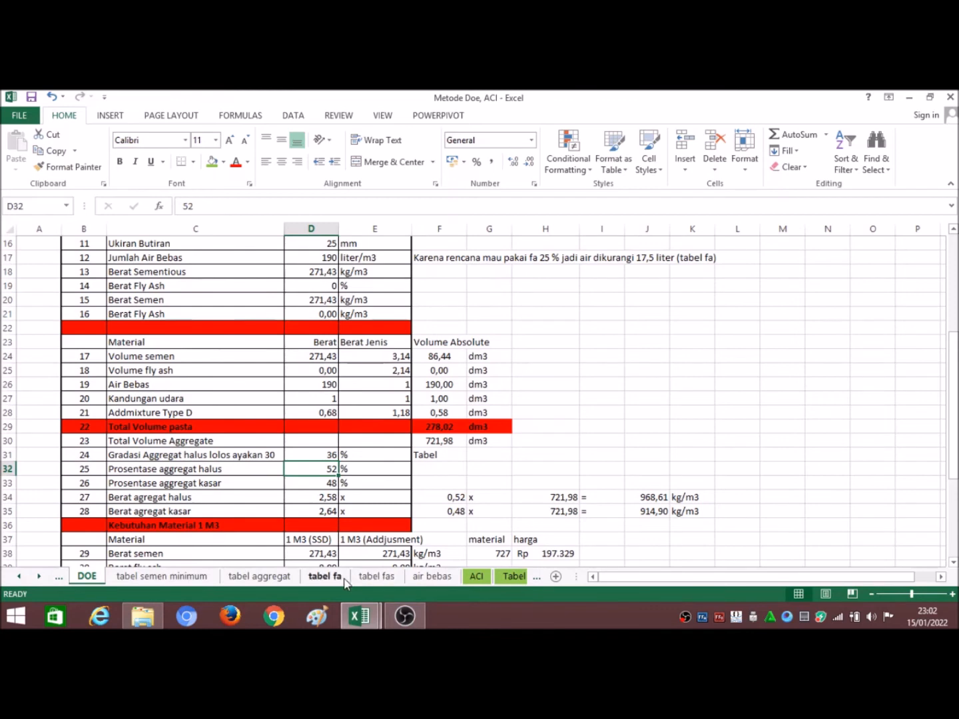
Step: Open the tabel aggregat sheet and examine its fine-aggregate proportion charts for 10, 20 and 40 mm maximum aggregate size
click(260, 577)
scroll(534, 499, up, 7)
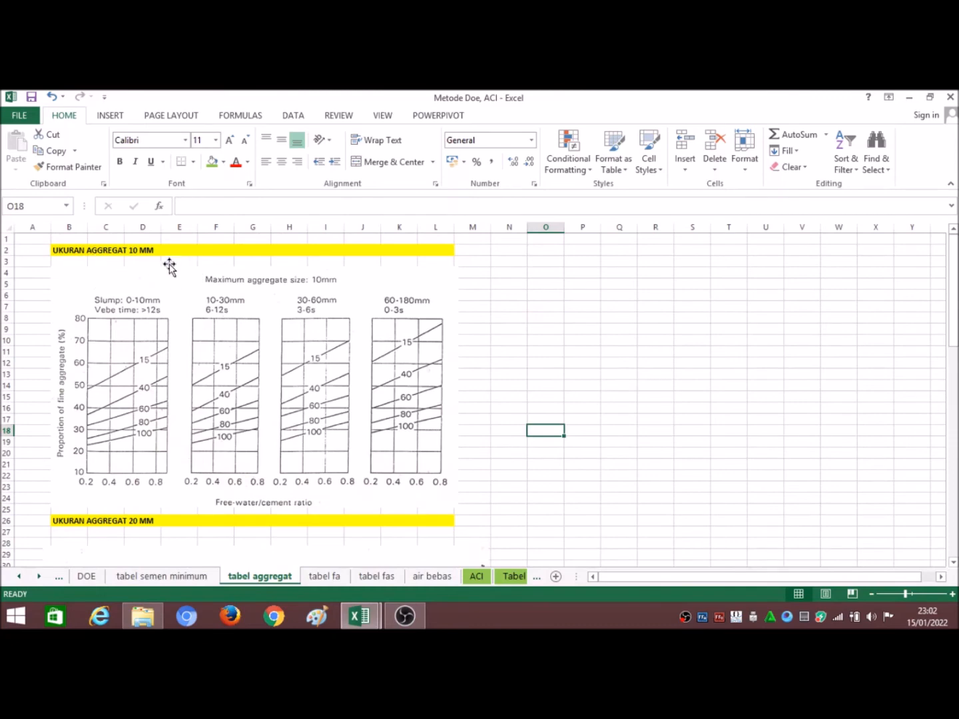
scroll(160, 273, down, 5)
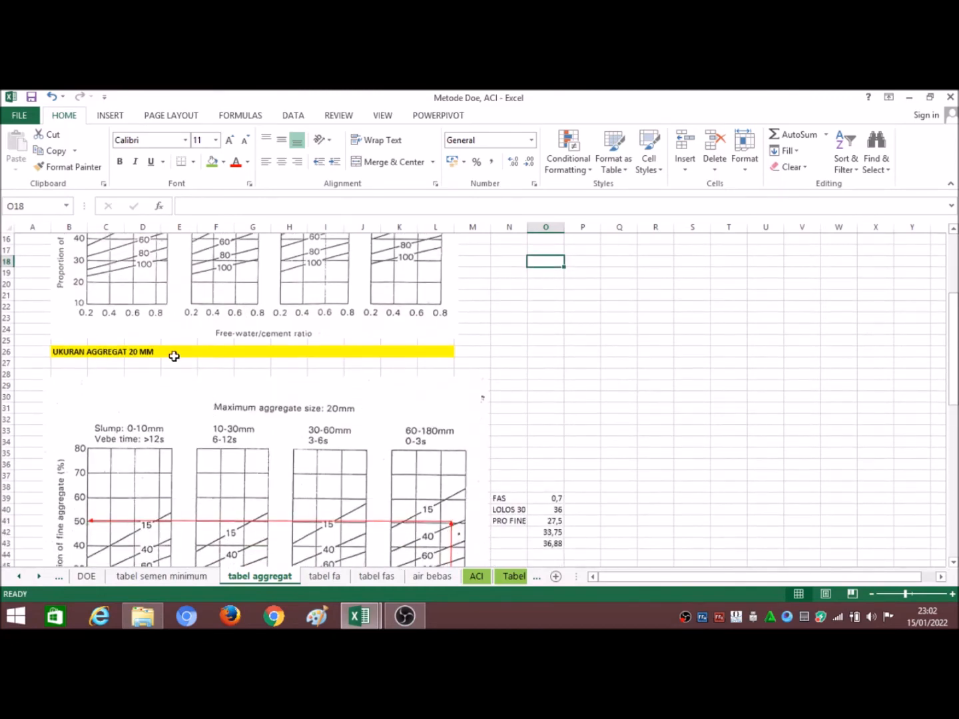
scroll(174, 360, down, 9)
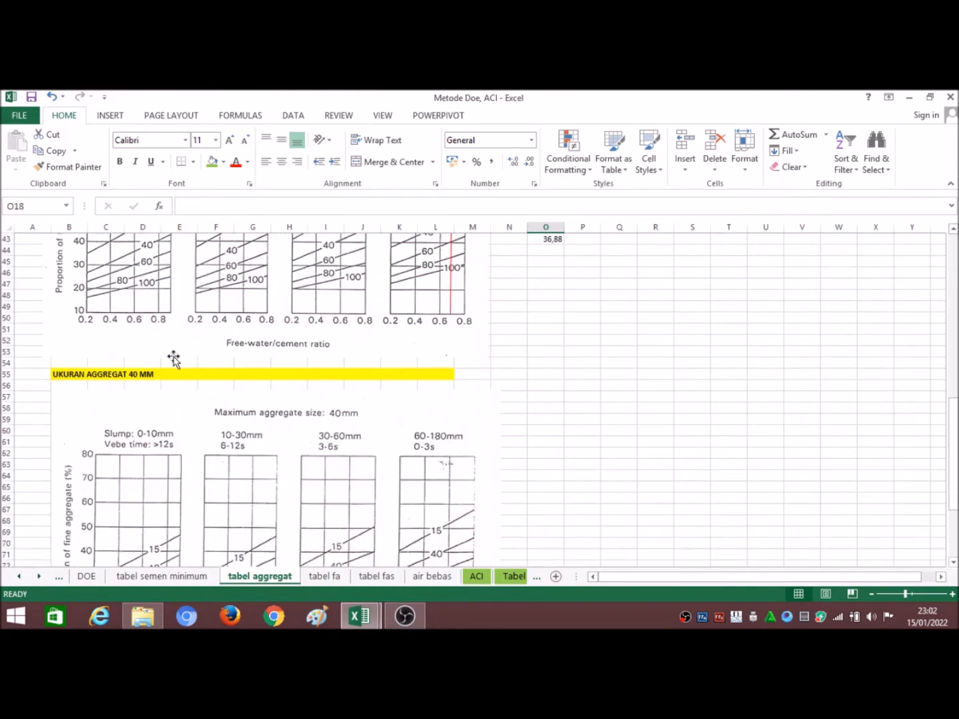
scroll(187, 420, up, 4)
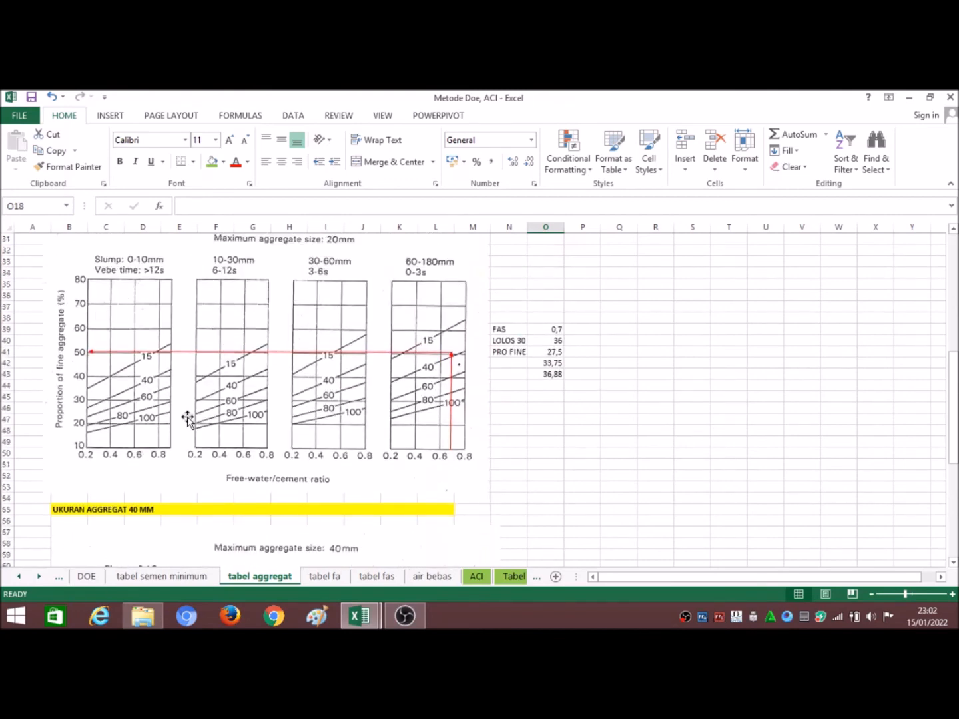
scroll(188, 418, up, 4)
scroll(188, 411, down, 1)
scroll(178, 287, down, 2)
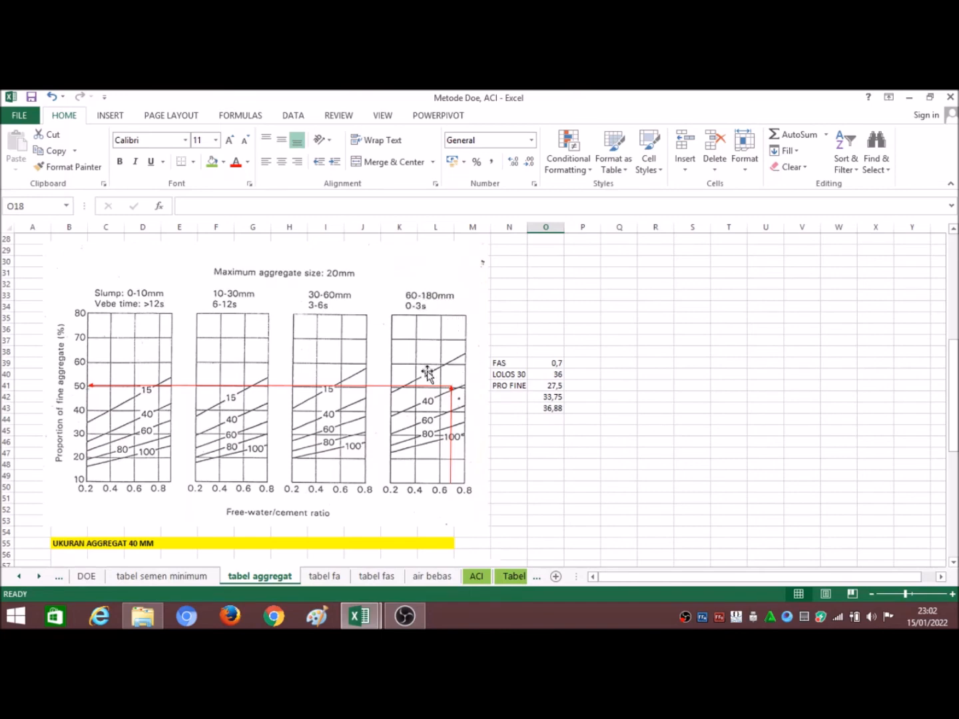
Step: Compare the 60-180 mm slump curves of the 20 mm and 40 mm charts, following the red reading line to the fine-aggregate proportion
scroll(443, 363, down, 4)
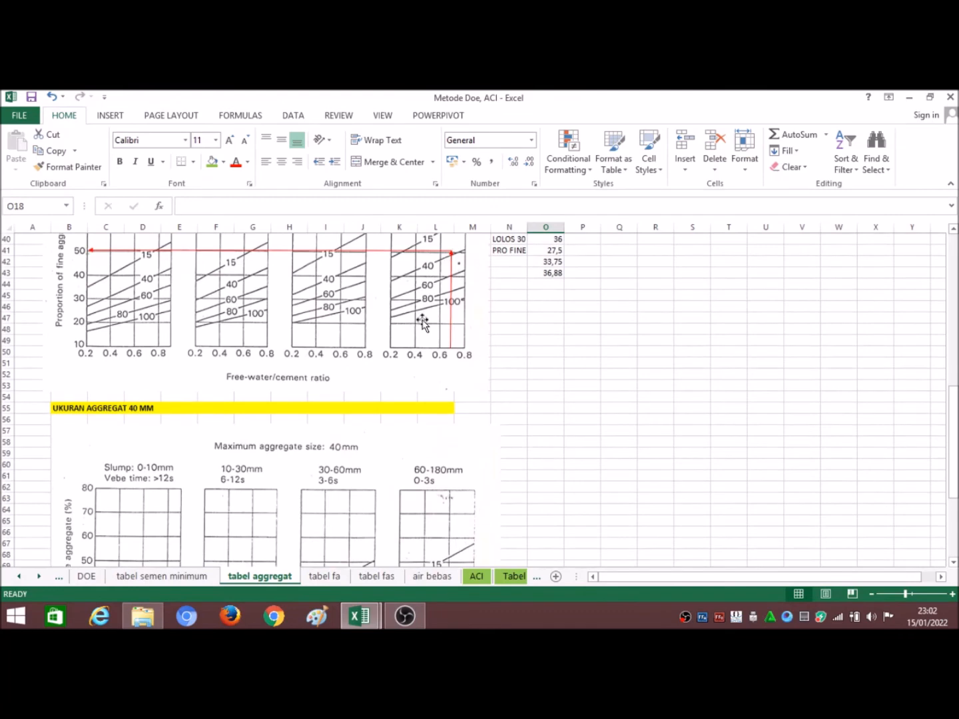
scroll(424, 322, up, 2)
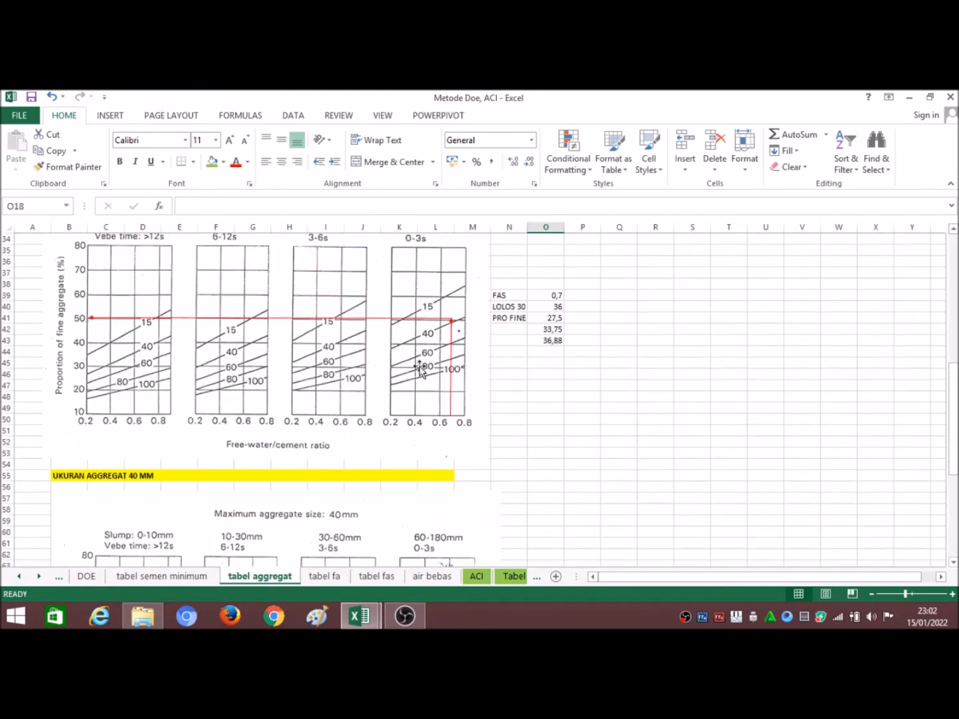
scroll(420, 360, down, 3)
scroll(457, 483, down, 3)
scroll(456, 480, up, 6)
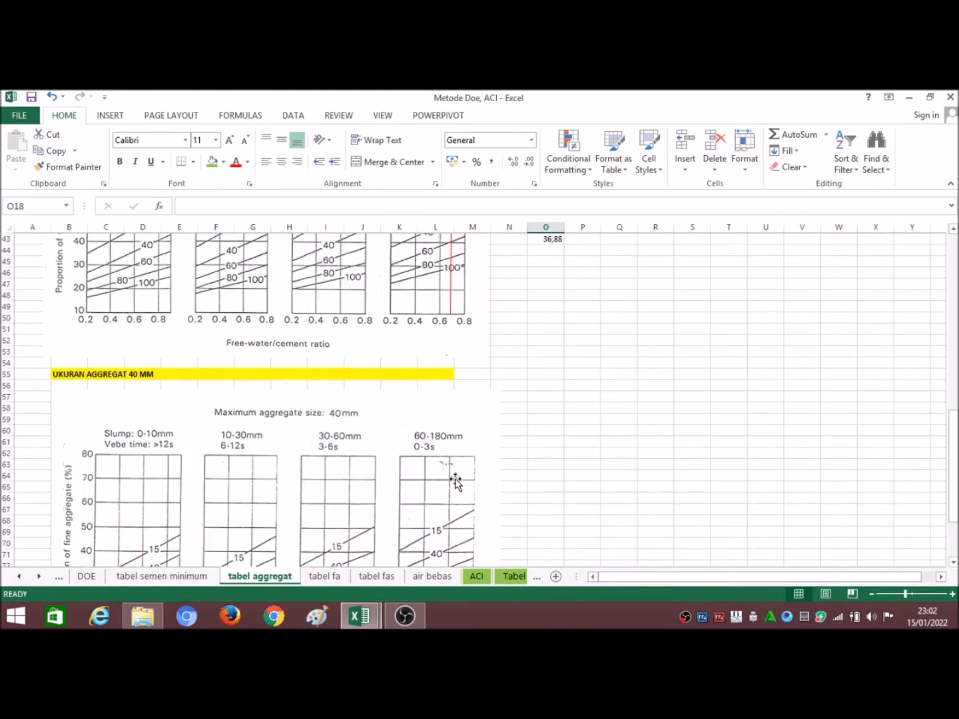
scroll(435, 413, down, 3)
scroll(445, 504, down, 2)
scroll(453, 502, up, 7)
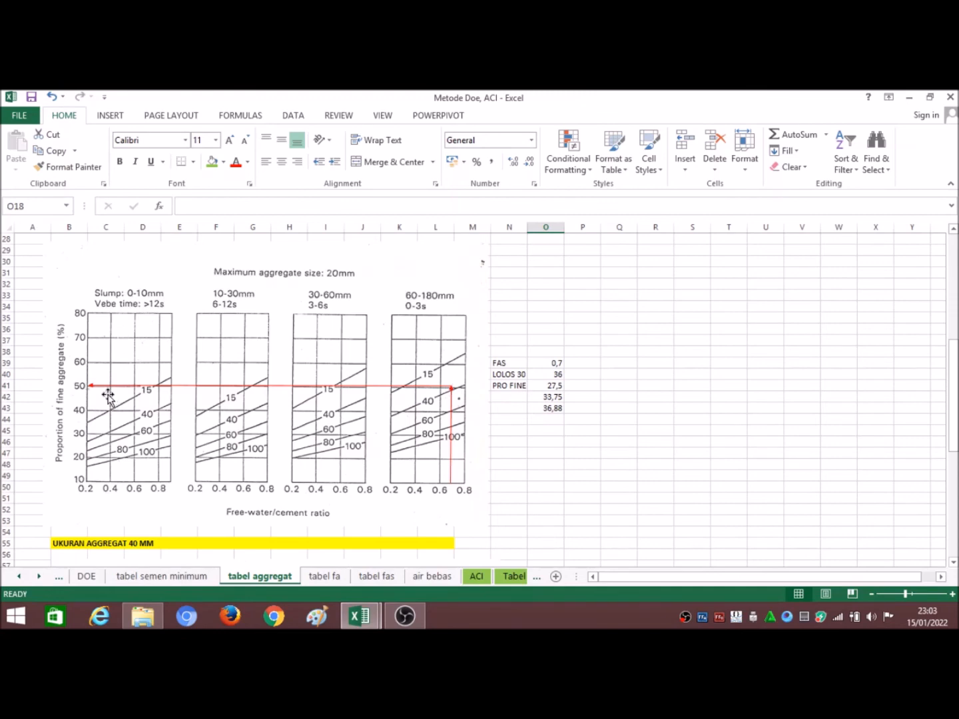
Step: Compare the Prosentase aggregat halus value on the DOE sheet with the 20 mm chart reading on the tabel aggregat sheet
click(88, 576)
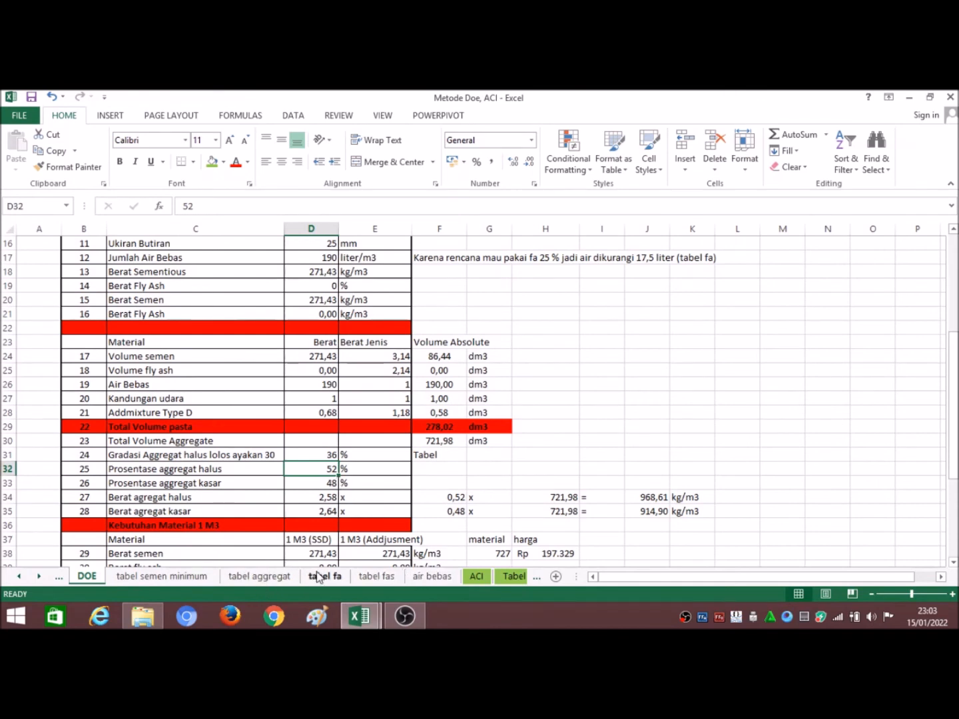
click(261, 577)
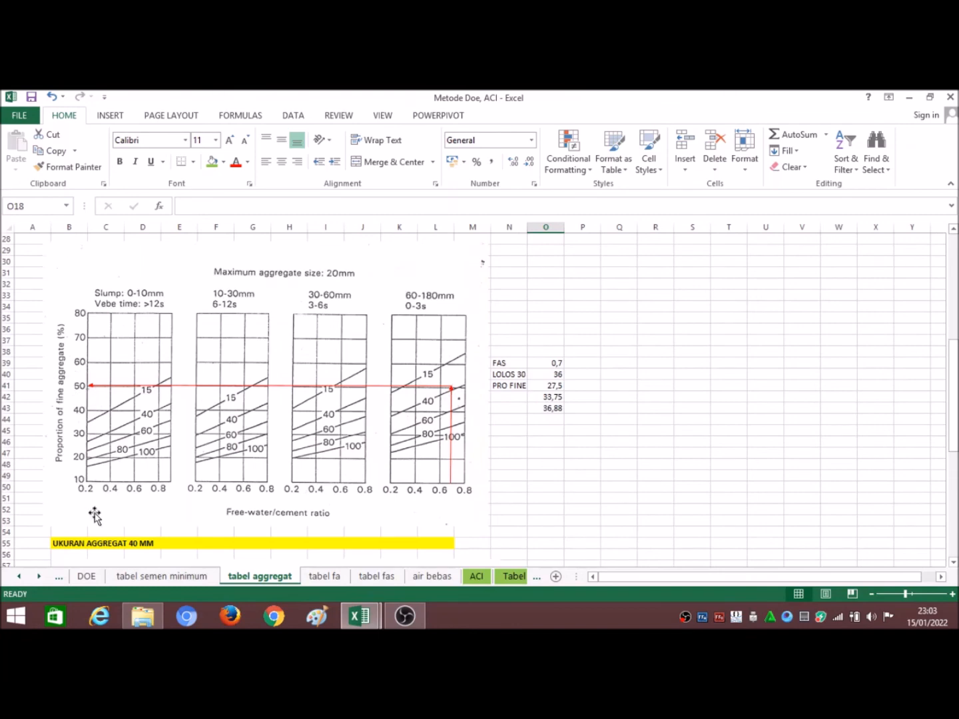
click(87, 577)
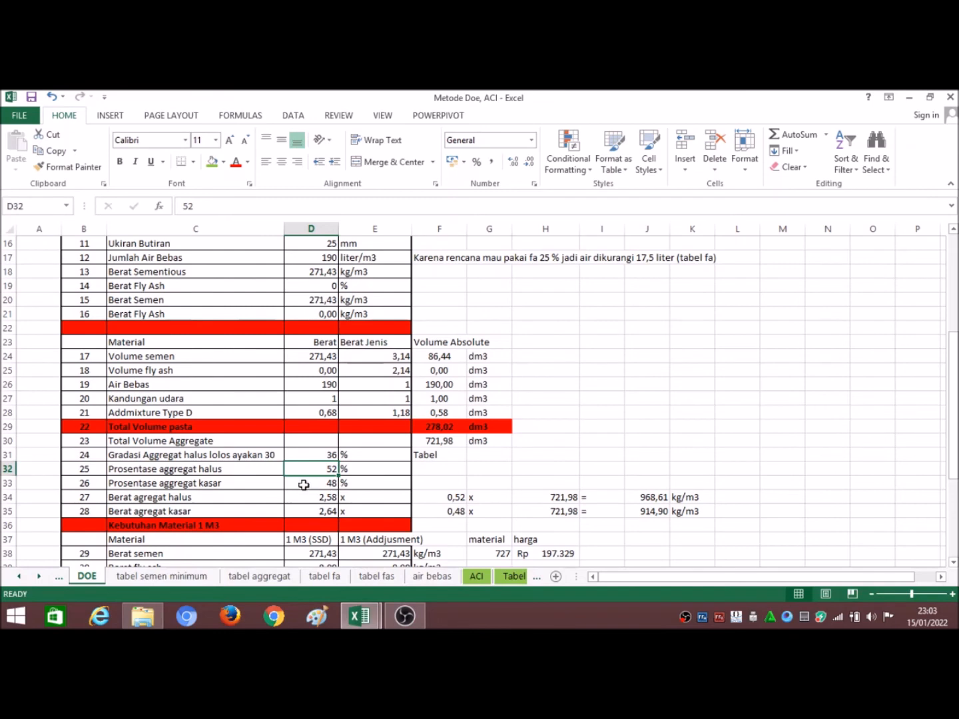
Step: Review the formulas for Prosentase aggregat kasar and for the fine-aggregate fraction in the Berat agregat halus row
click(325, 484)
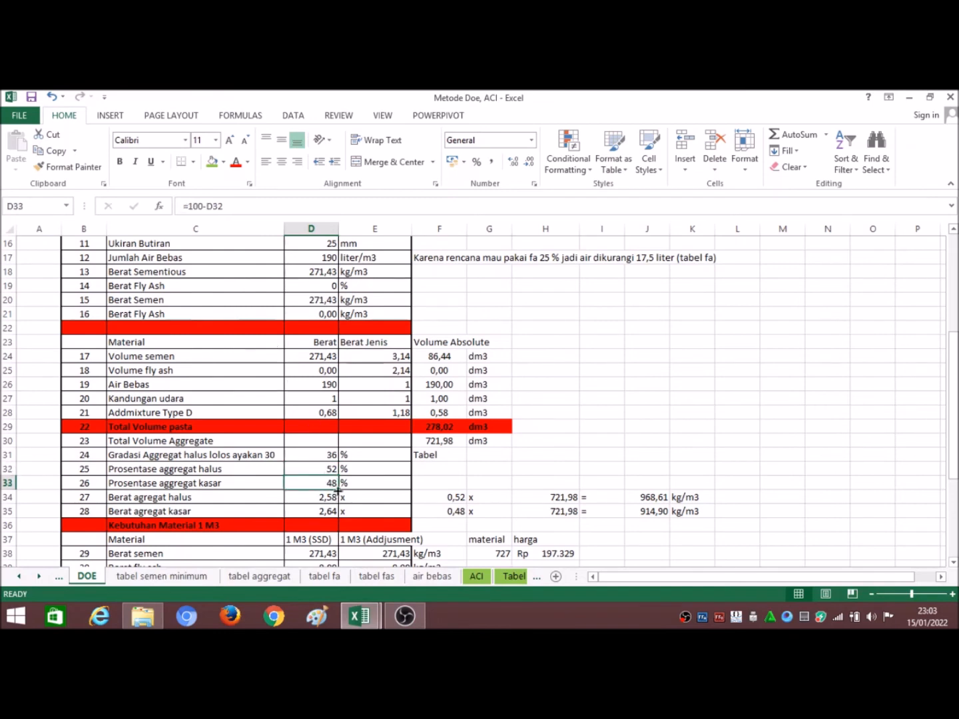
scroll(338, 491, down, 1)
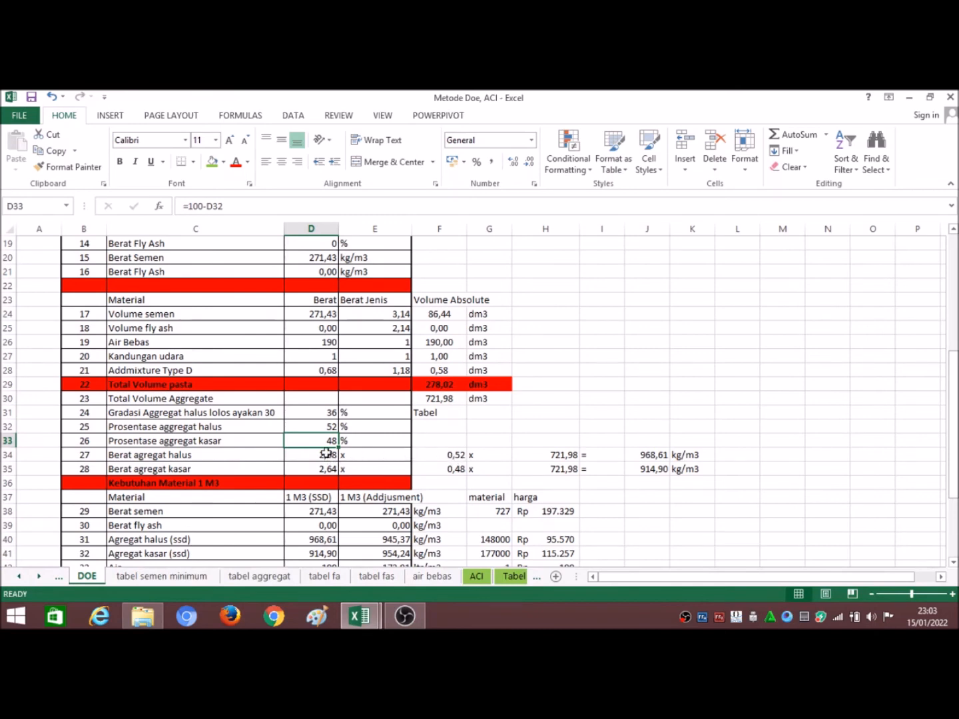
click(451, 459)
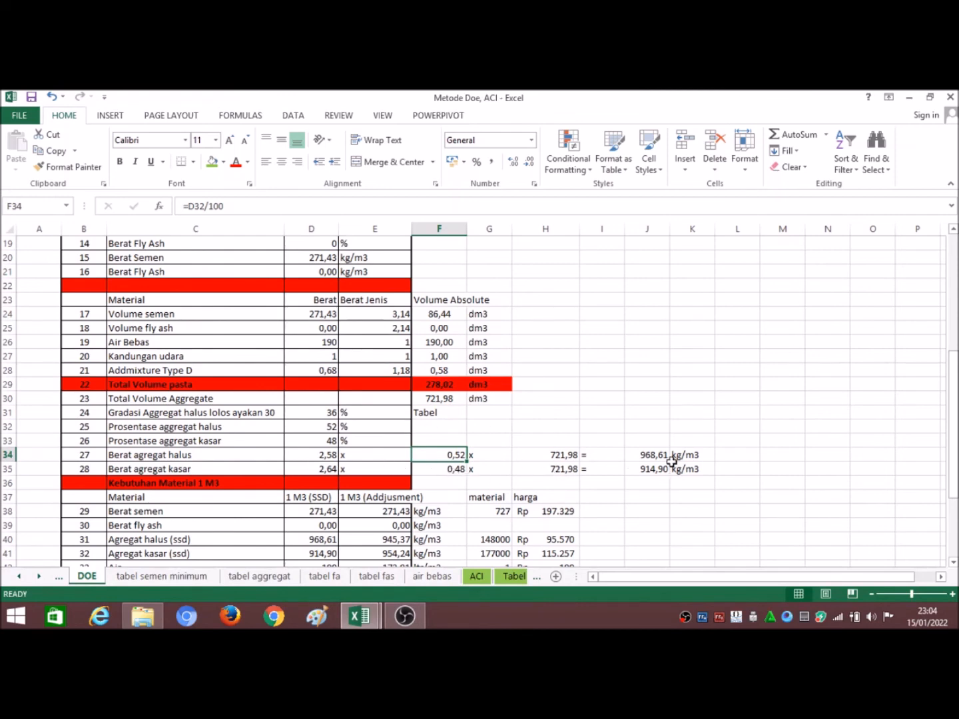
Step: Check the 1 M3 (SSD) total formula of Berat Beton under Kebutuhan Material 1 M3, and return to the start of the DOE sheet
scroll(668, 471, down, 2)
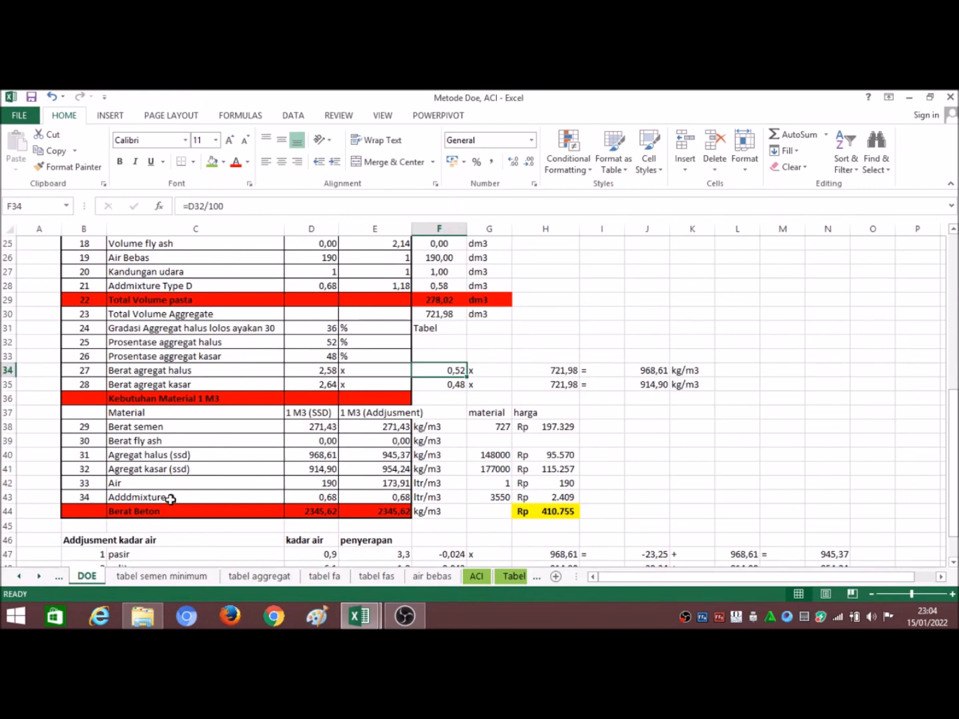
click(322, 514)
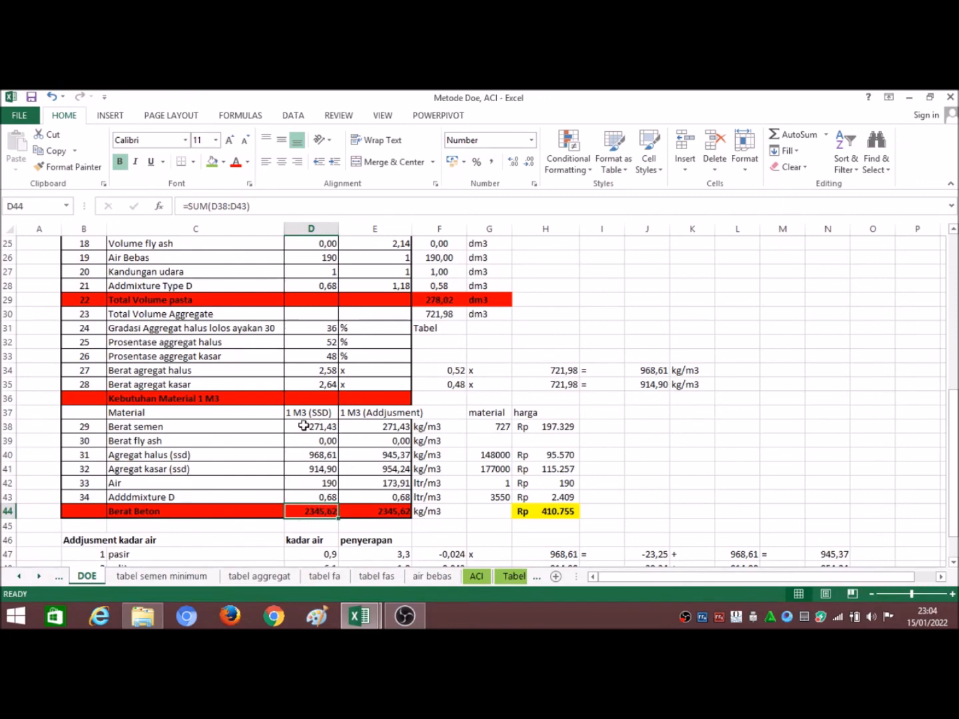
click(316, 526)
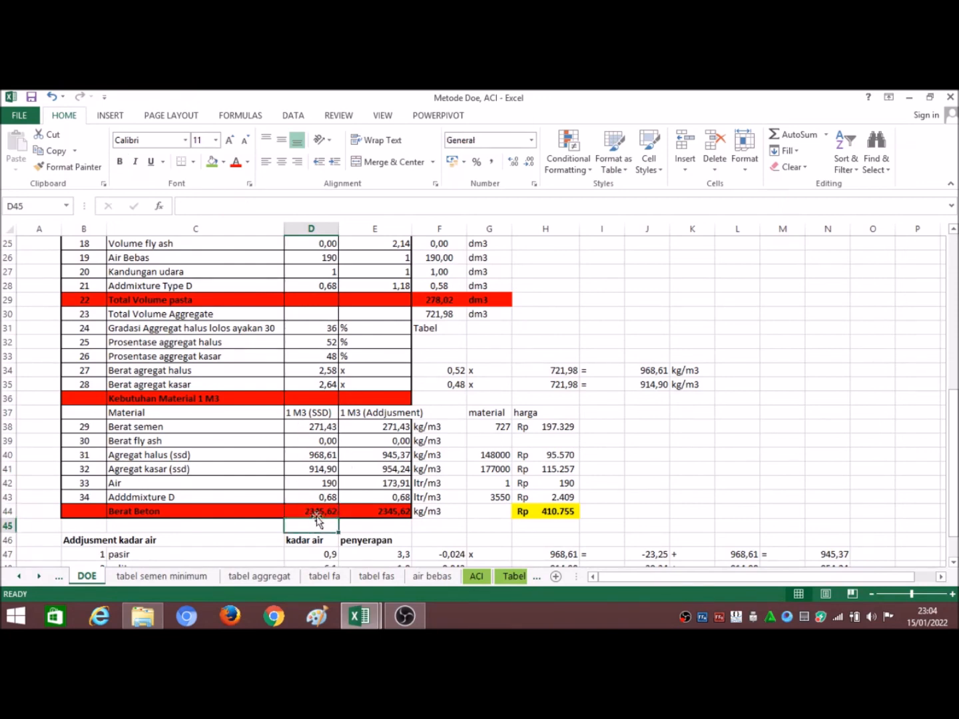
click(316, 513)
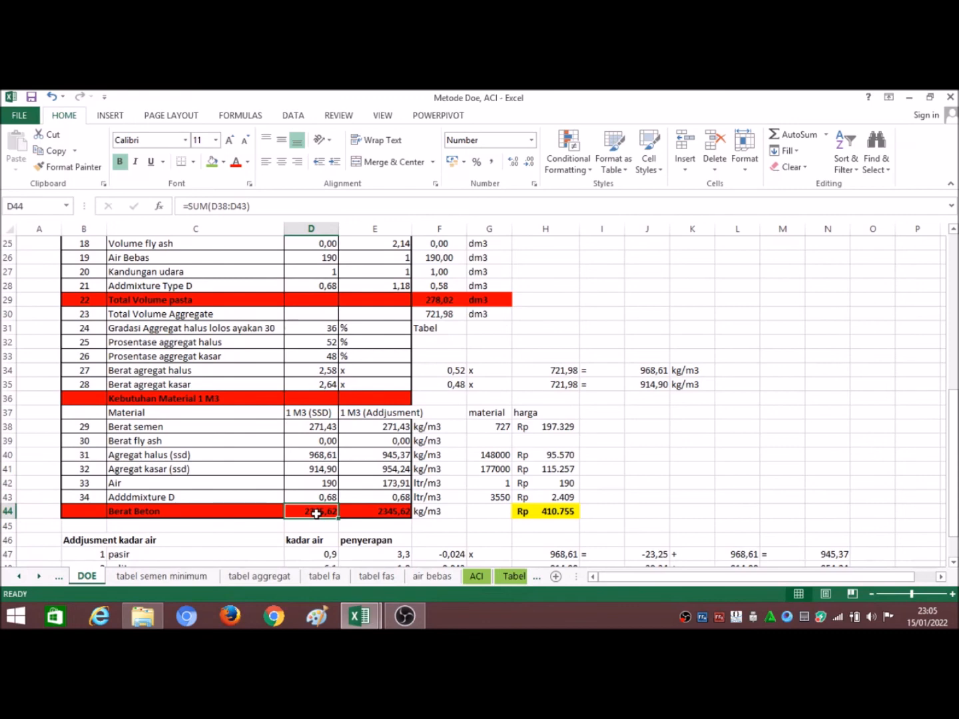
scroll(316, 513, up, 8)
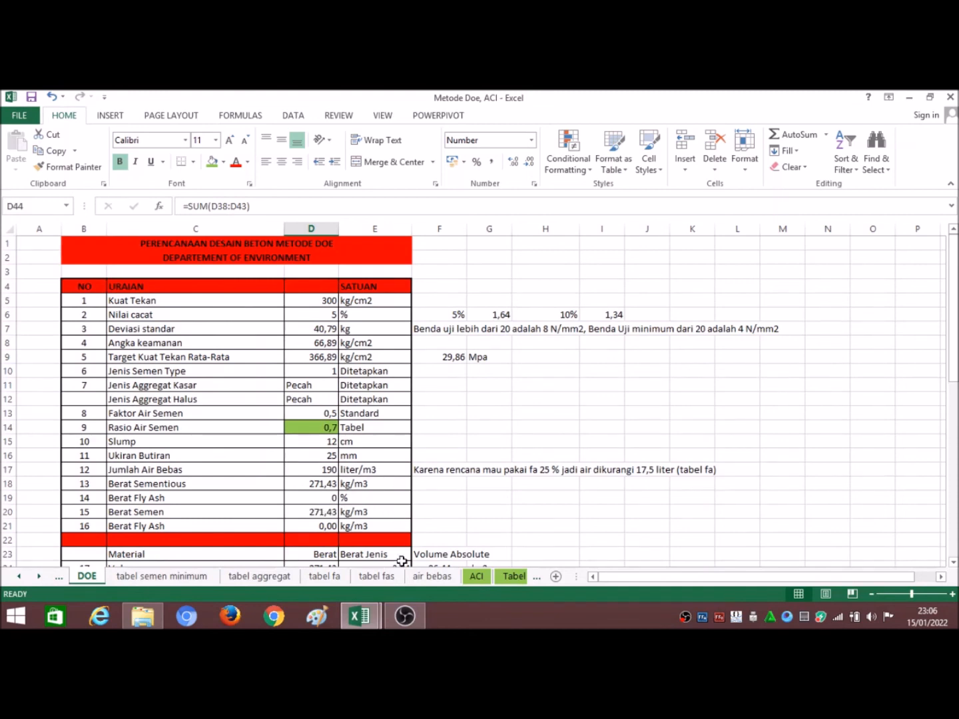
click(405, 616)
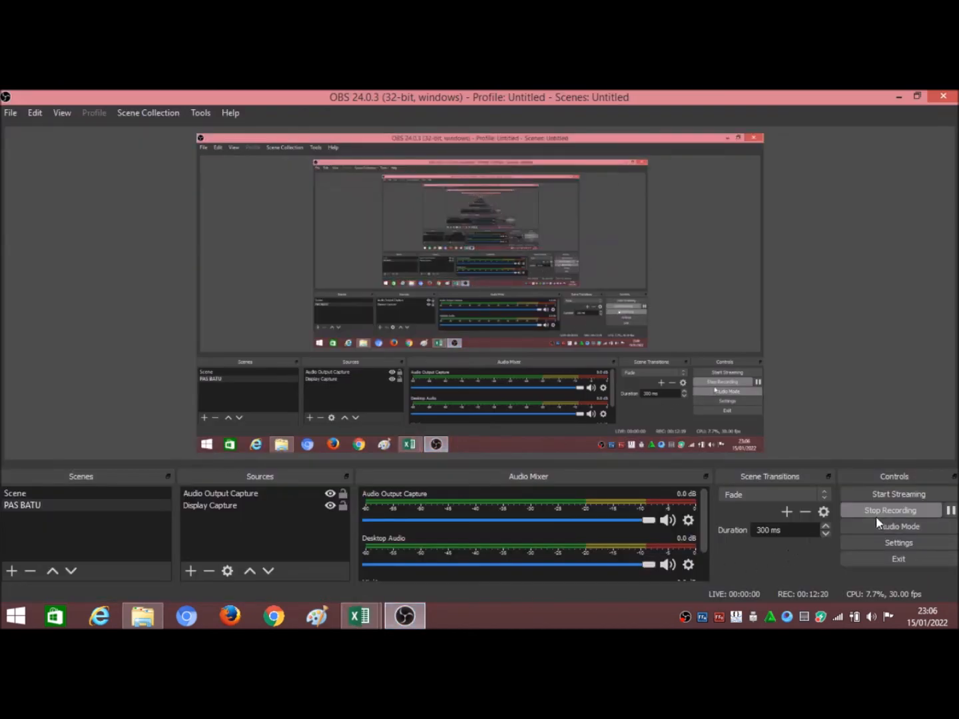